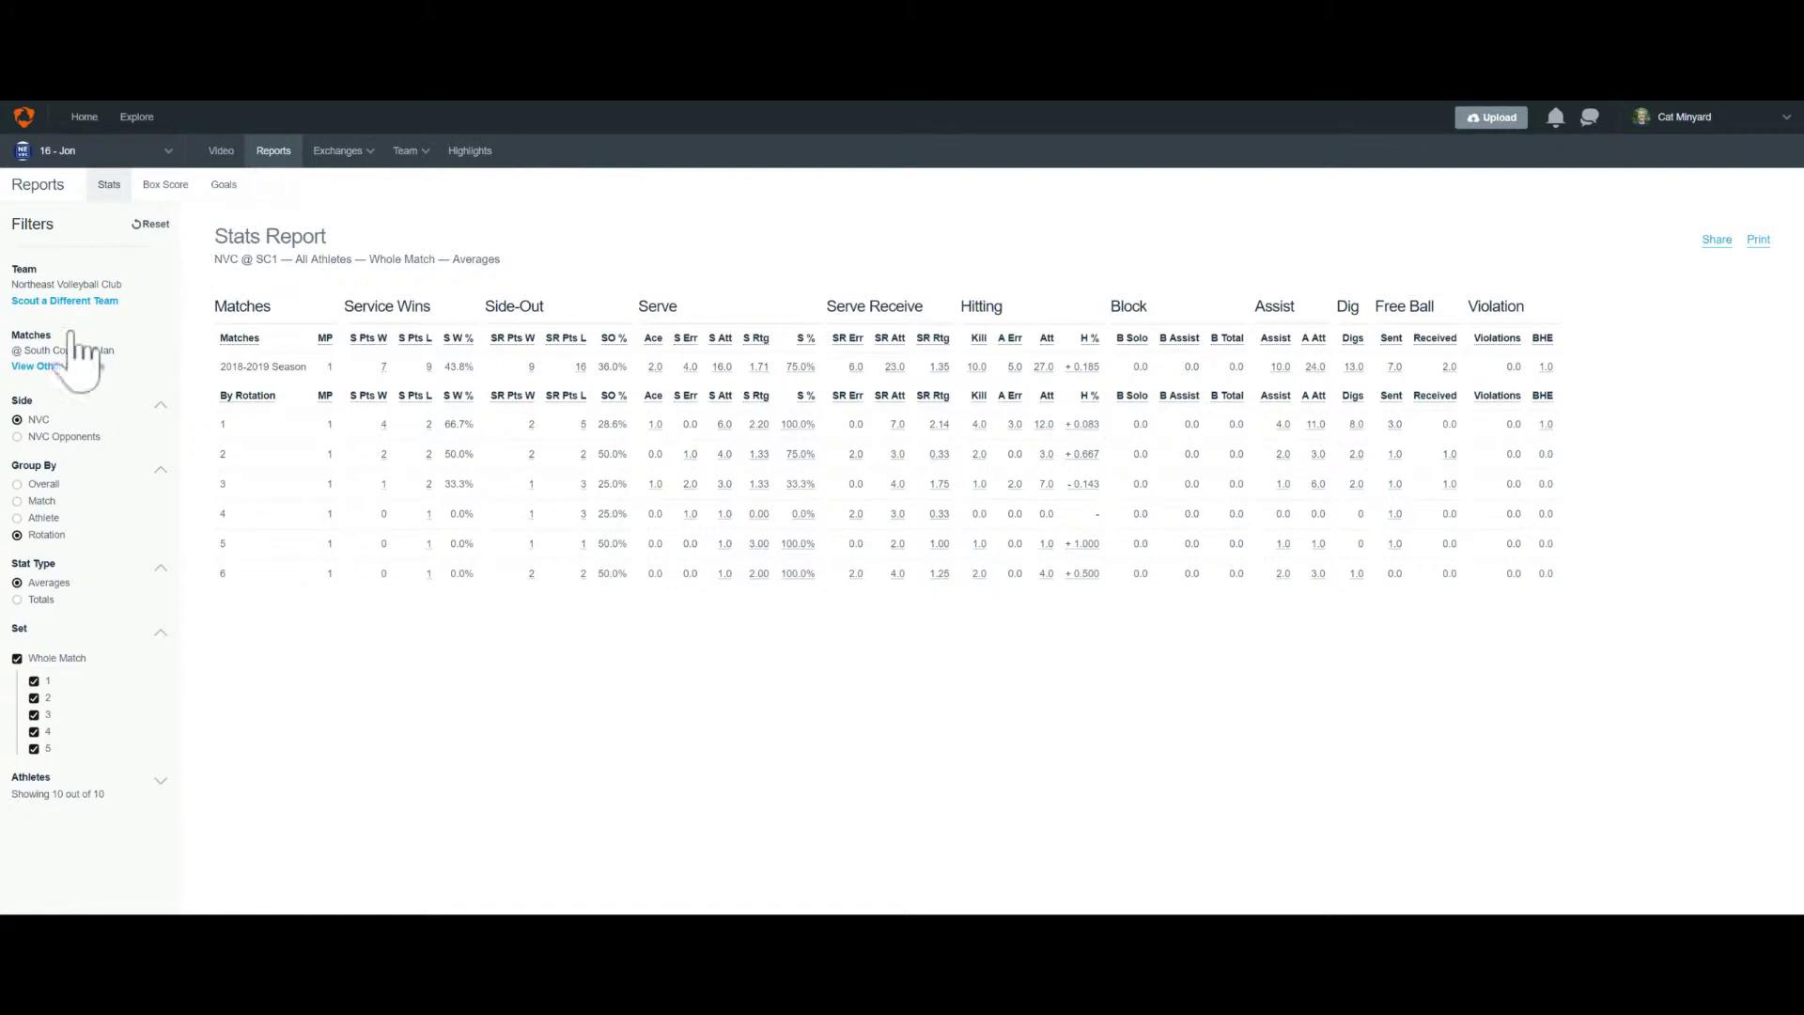
Open the match list and include the CMASS 16 Thunderbolt match
{"action": "left_click", "coordinate": [42, 368]}
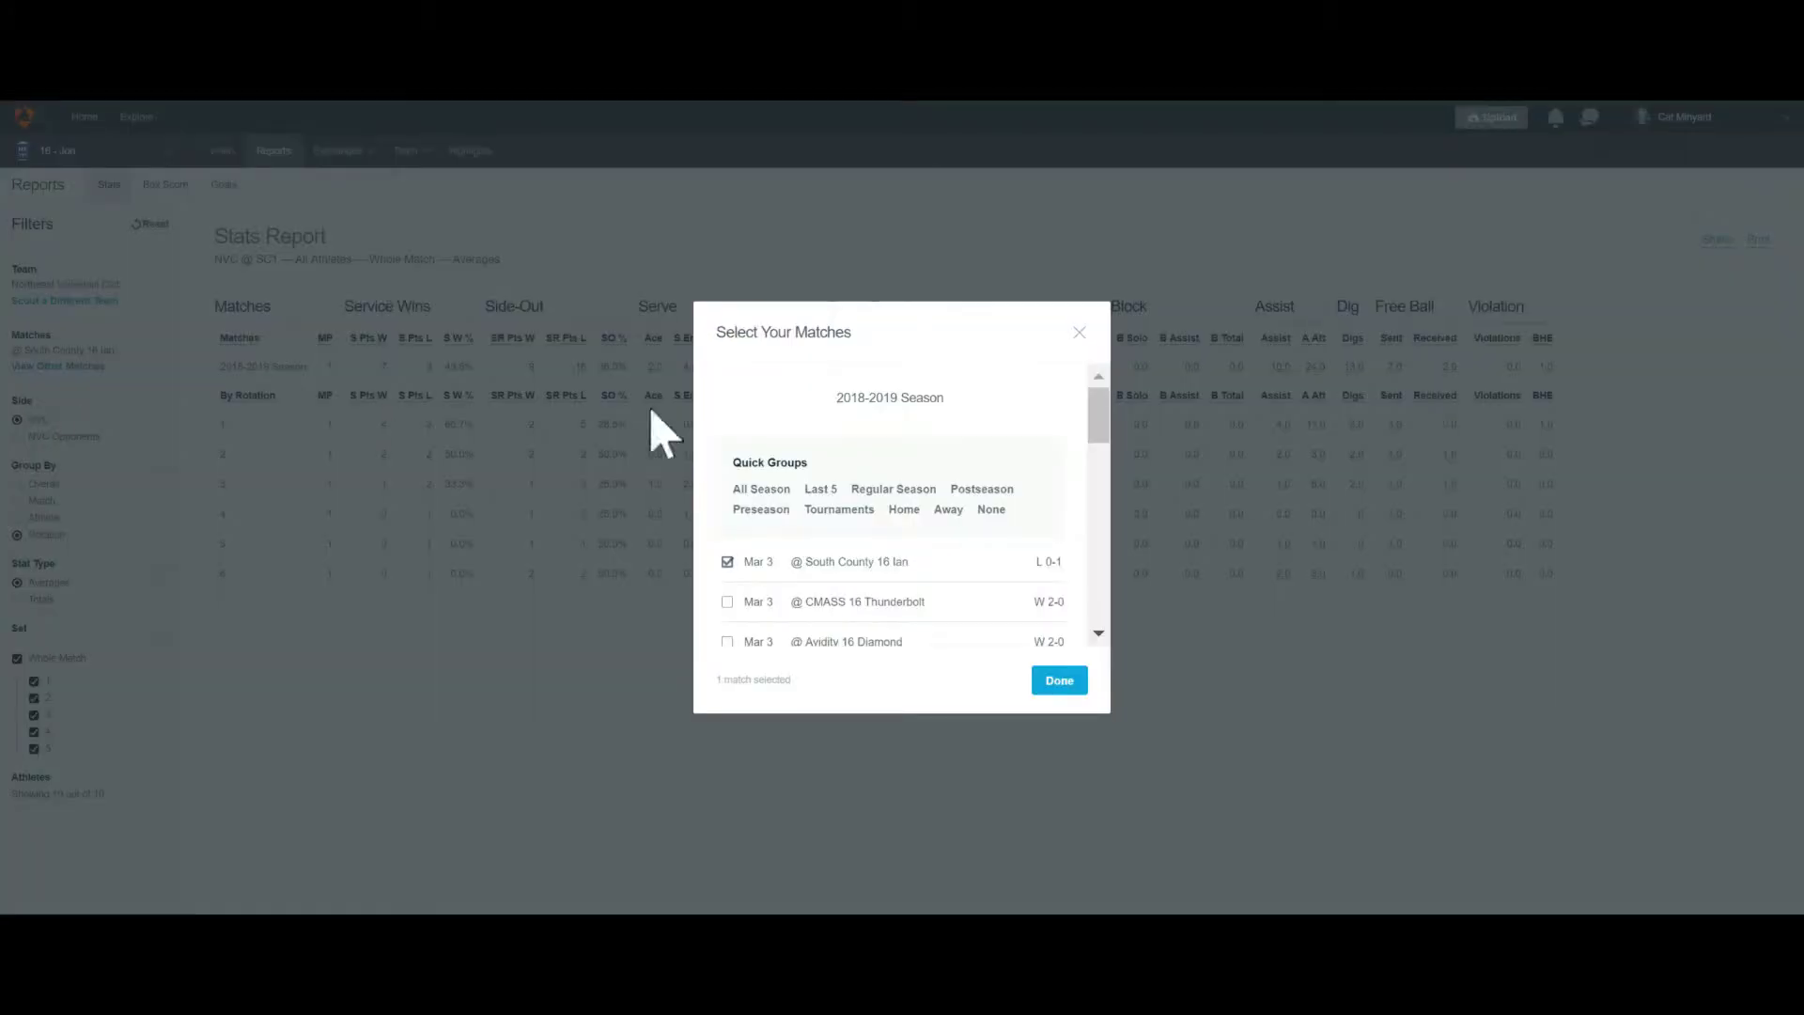
{"action": "scroll", "coordinate": [832, 578], "scroll_direction": "down", "scroll_amount": 1}
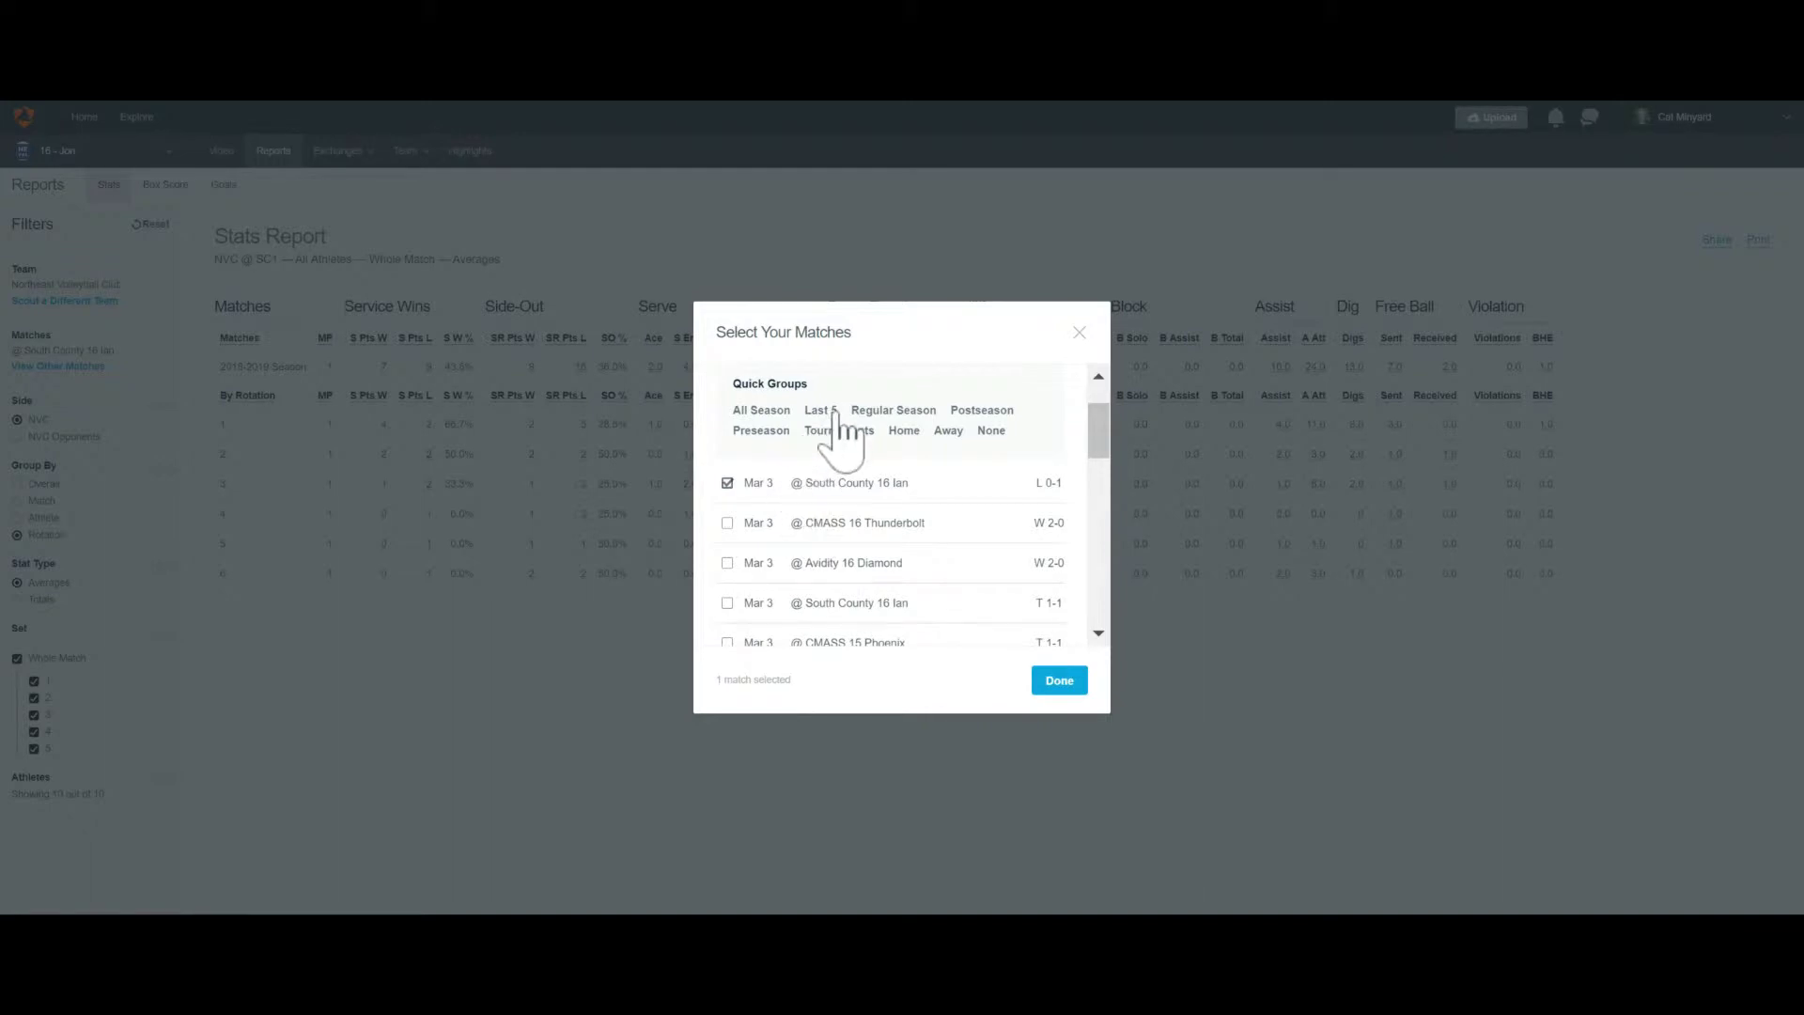
{"action": "left_click", "coordinate": [728, 523]}
{"action": "scroll", "coordinate": [733, 585], "scroll_direction": "down", "scroll_amount": 1}
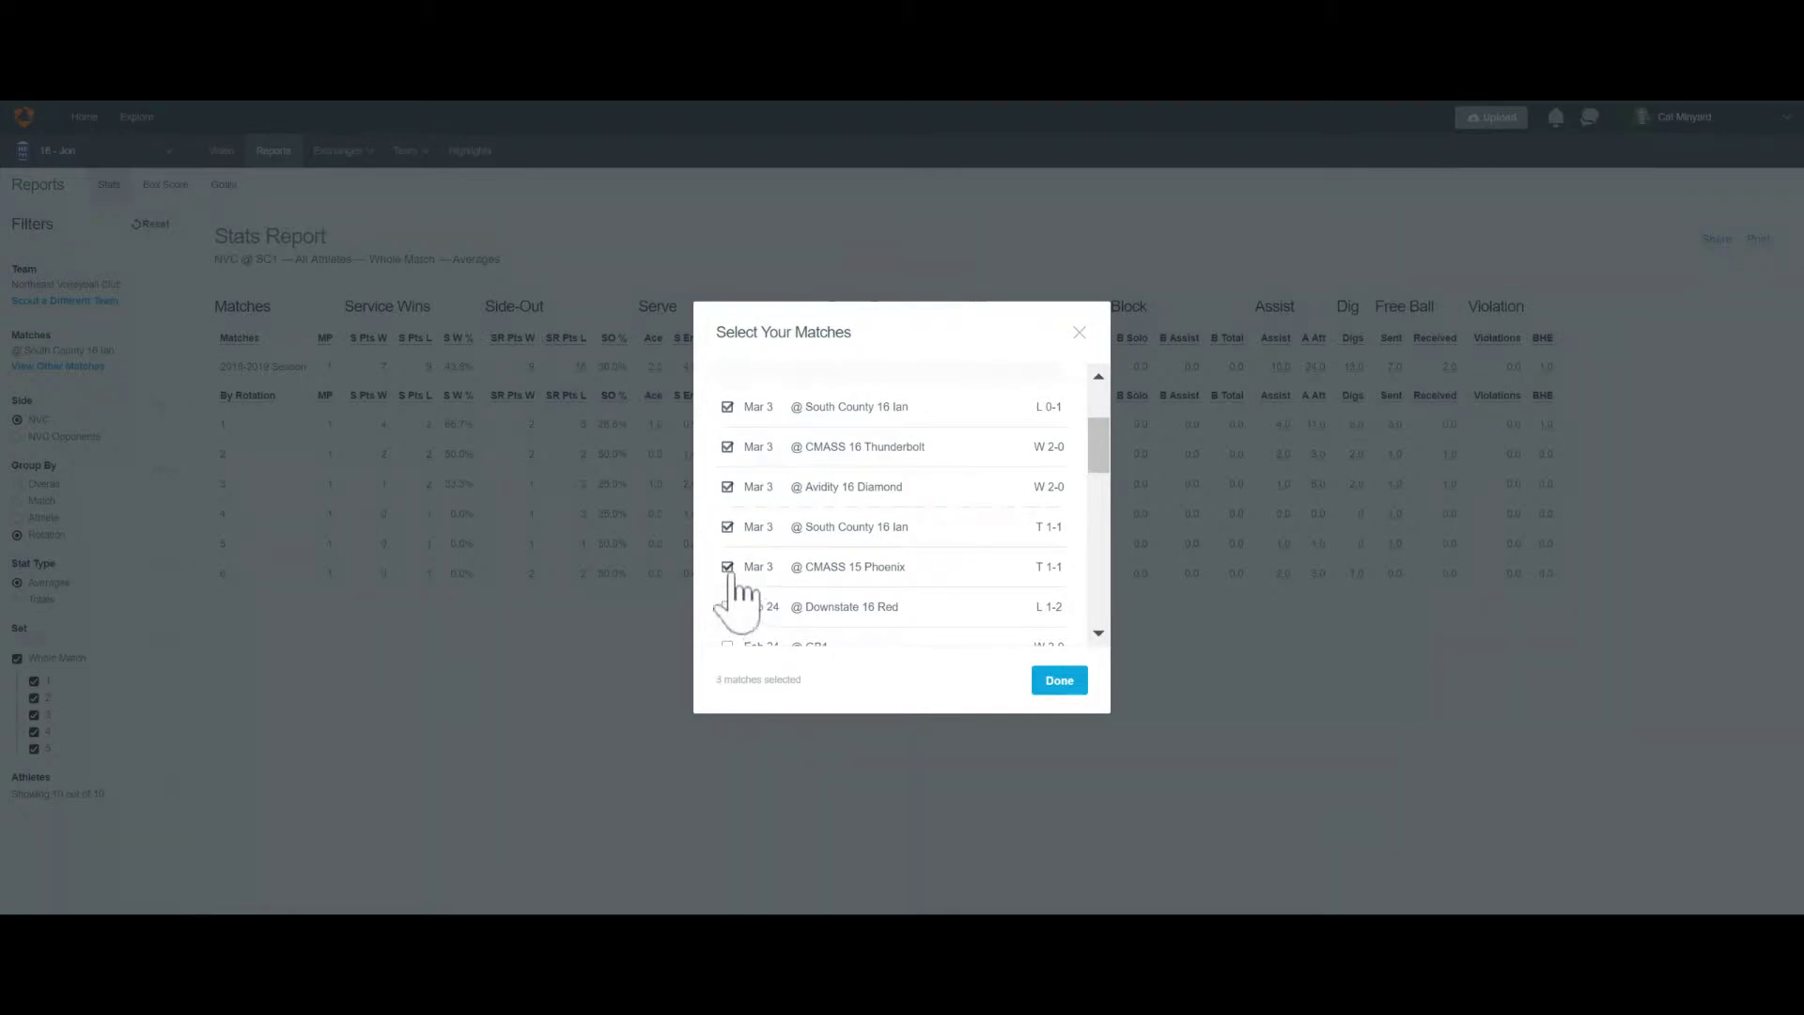
{"action": "scroll", "coordinate": [737, 594], "scroll_direction": "down", "scroll_amount": 2}
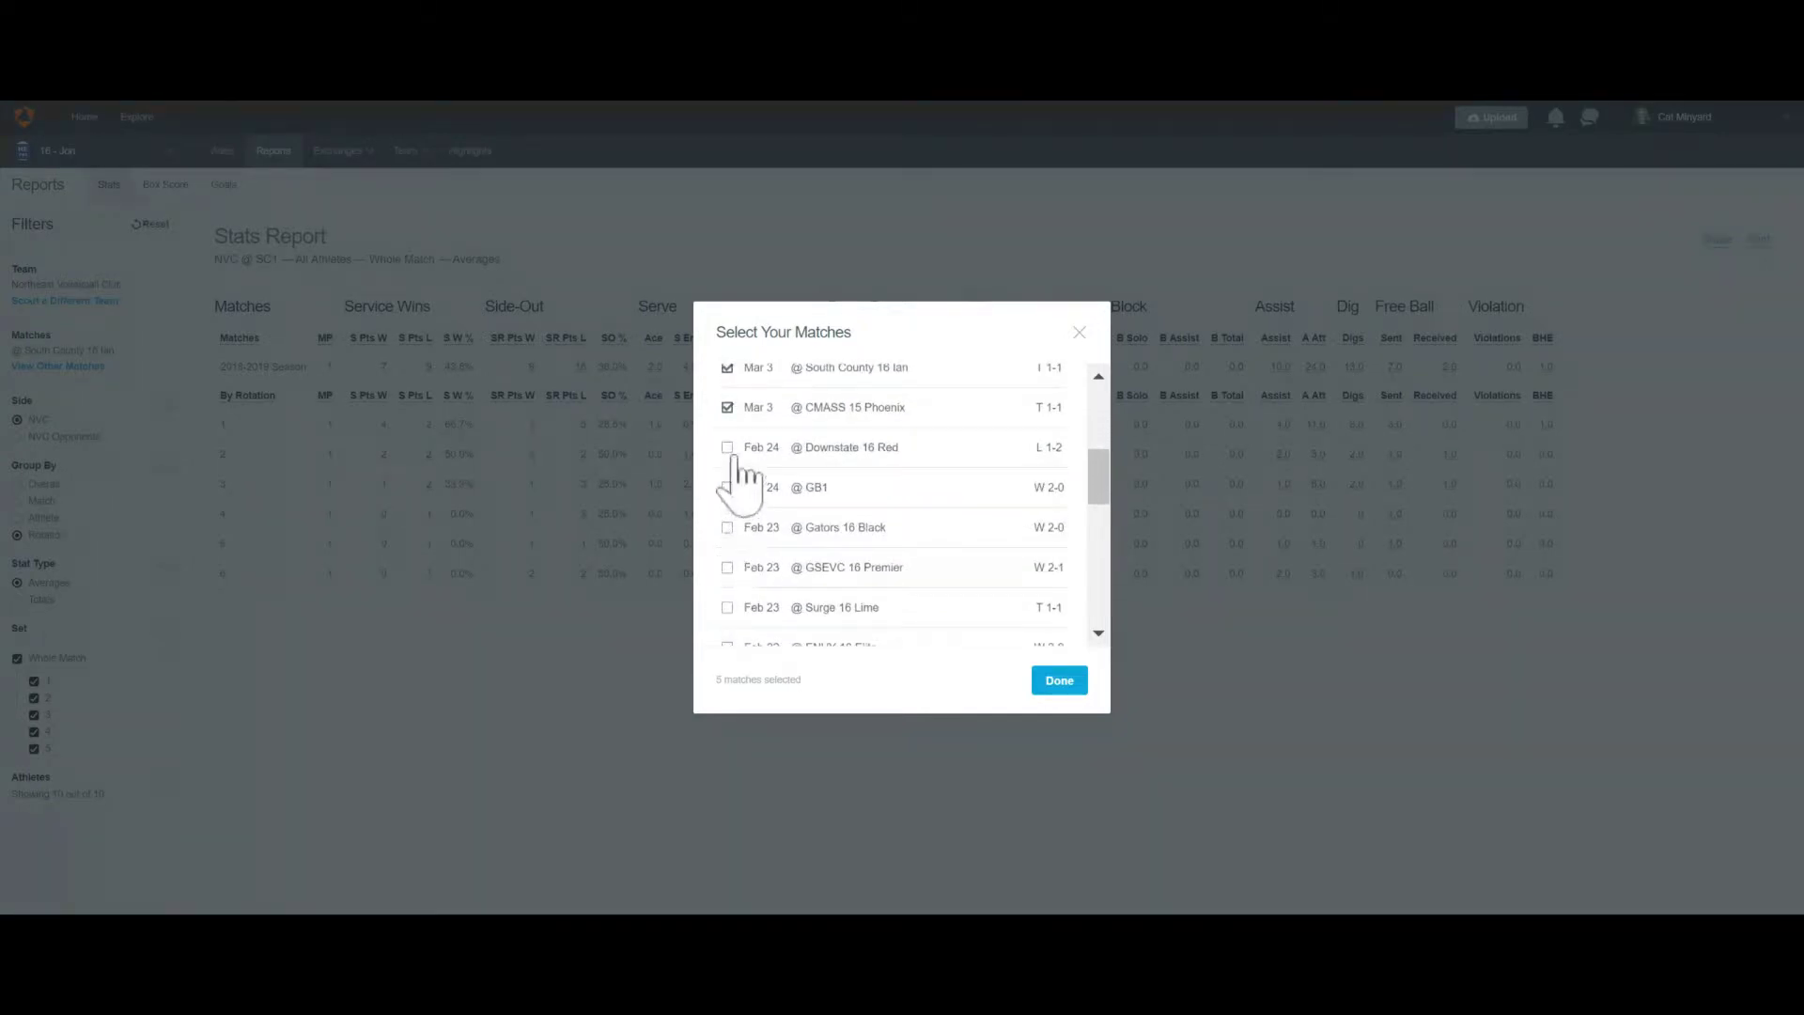
Add the Downstate 16 Red, GB1, Gators 16 Black, GSEVC 16 Premier and Surge 16 Lime matches, then apply
{"action": "left_click", "coordinate": [729, 449]}
{"action": "left_click", "coordinate": [729, 488]}
{"action": "left_click", "coordinate": [730, 527]}
{"action": "left_click", "coordinate": [731, 564]}
{"action": "scroll", "coordinate": [733, 563], "scroll_direction": "down", "scroll_amount": 1}
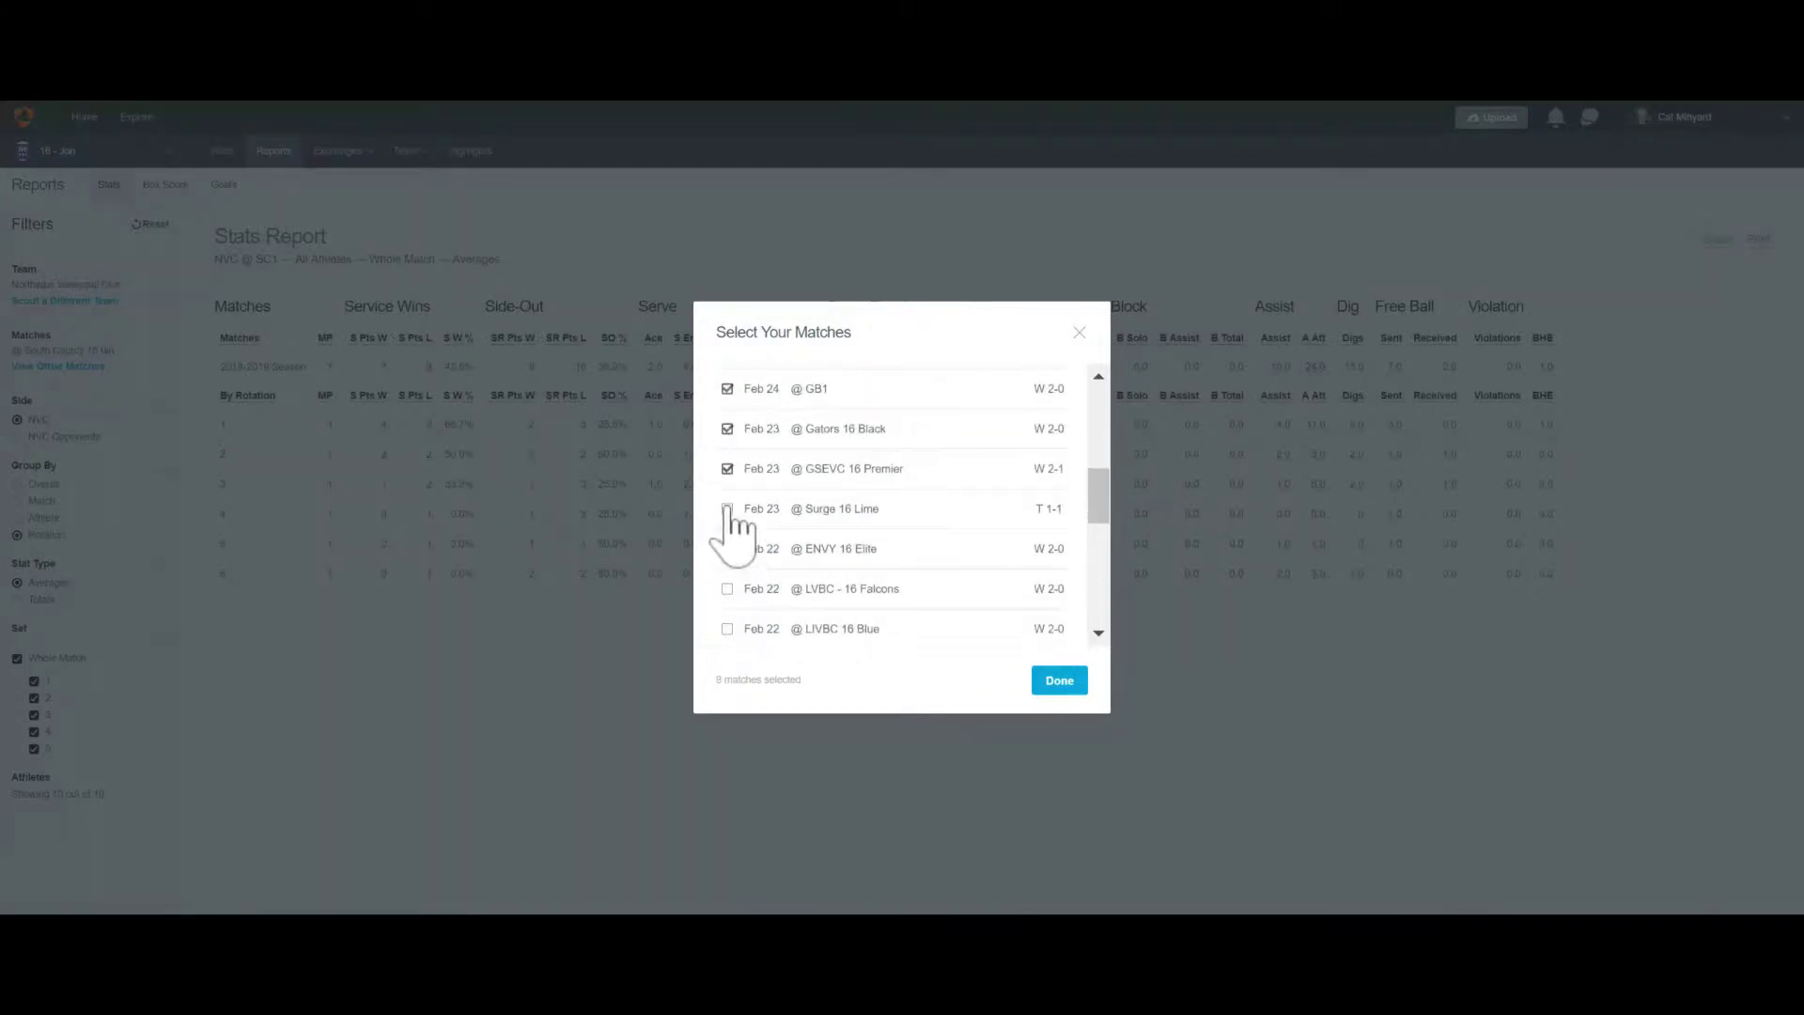
{"action": "left_click", "coordinate": [727, 509]}
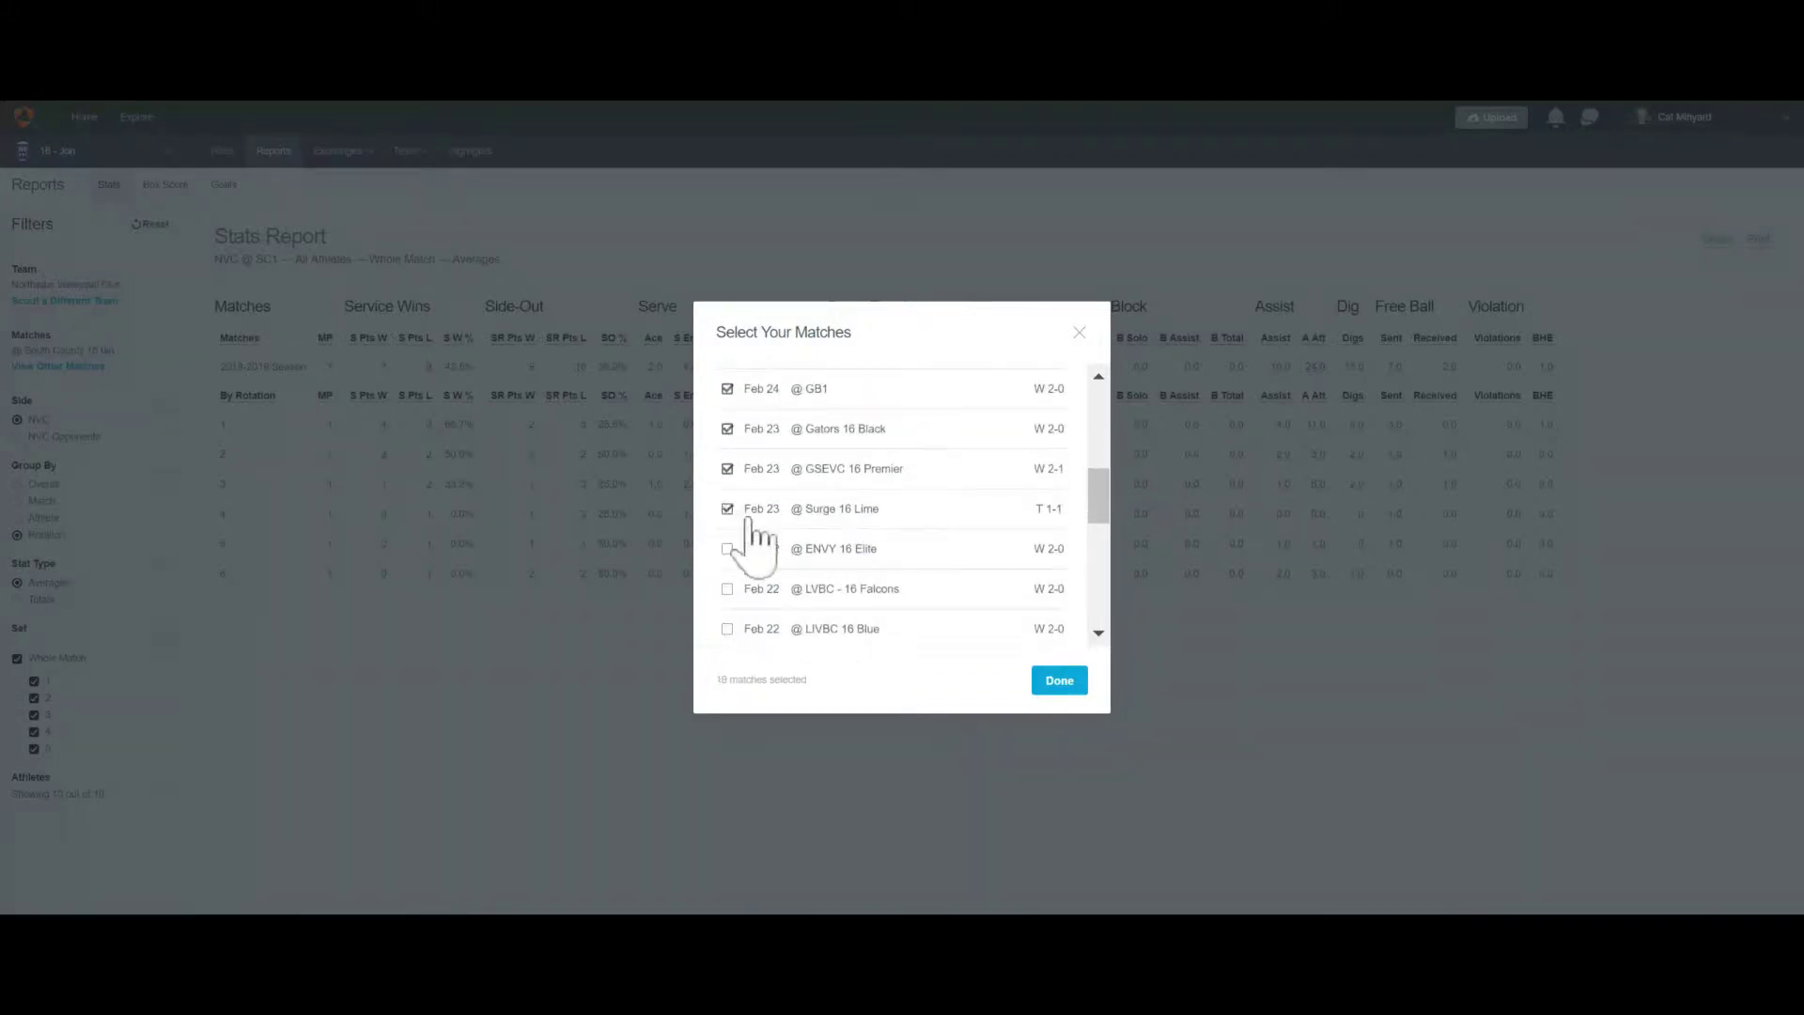
{"action": "left_click", "coordinate": [1059, 680]}
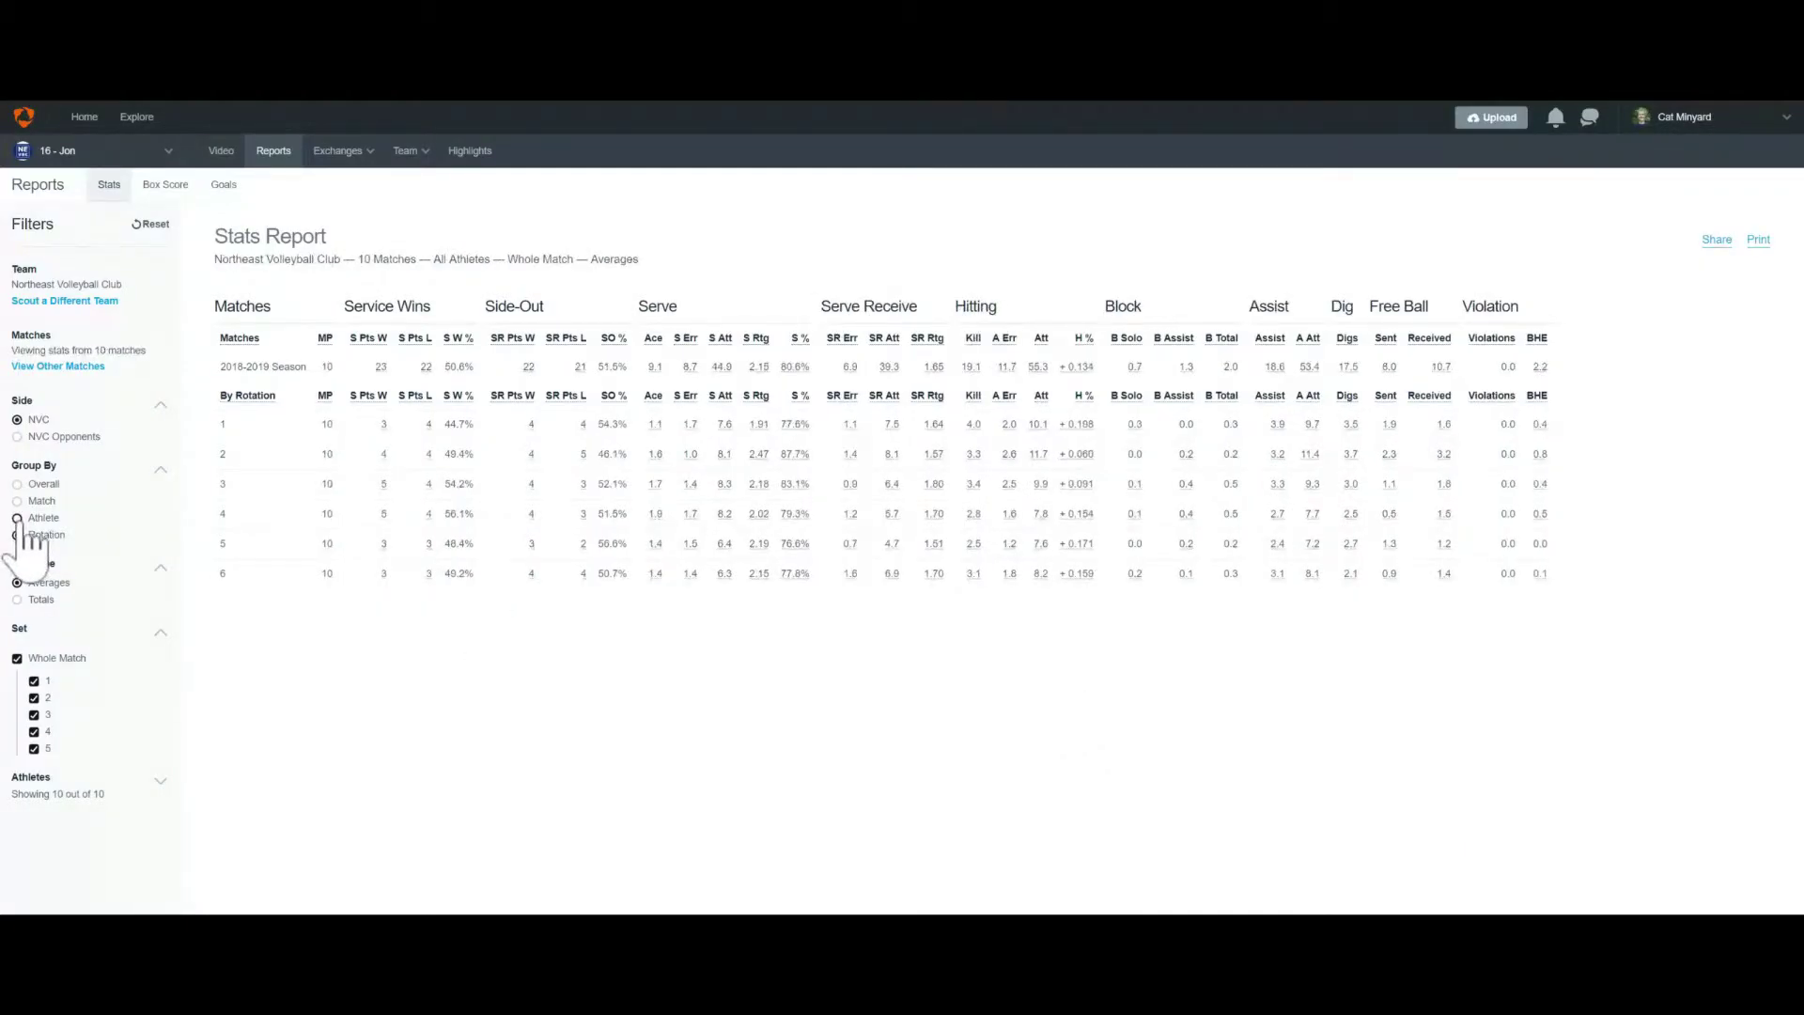
Group the ten-match report by athlete and show totals instead of averages
{"action": "left_click", "coordinate": [17, 518]}
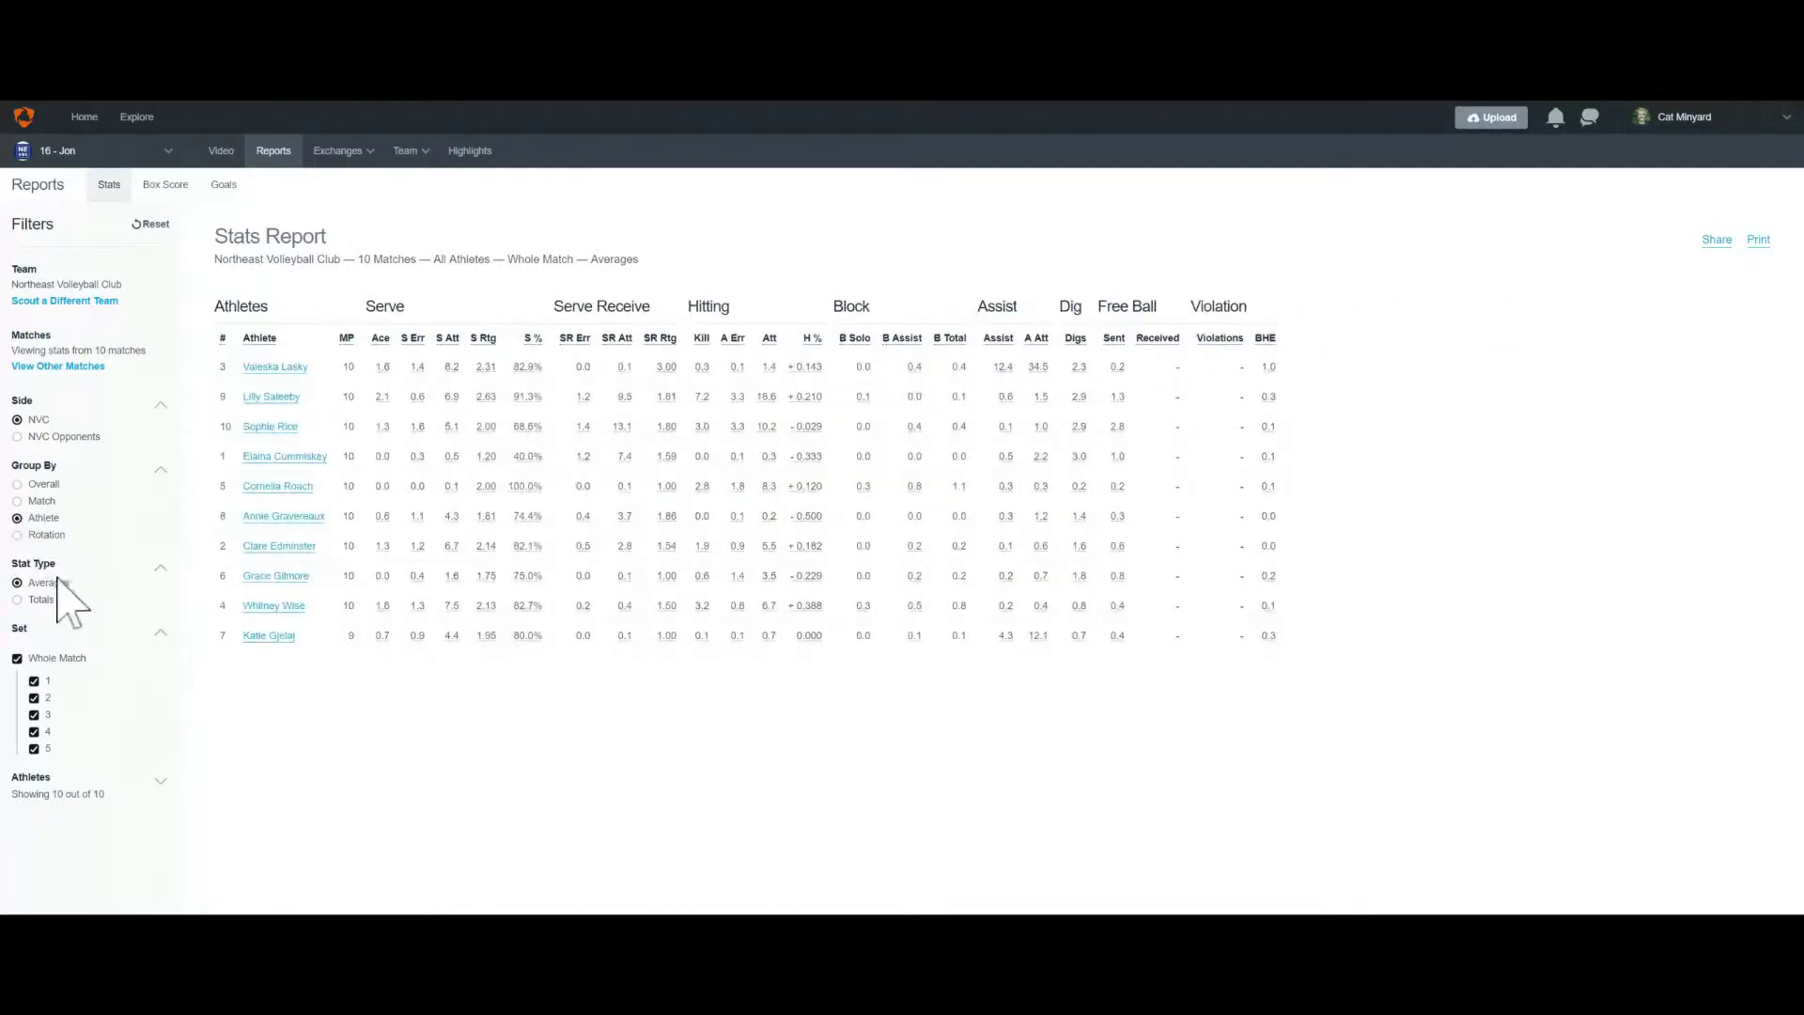
{"action": "left_click", "coordinate": [17, 600]}
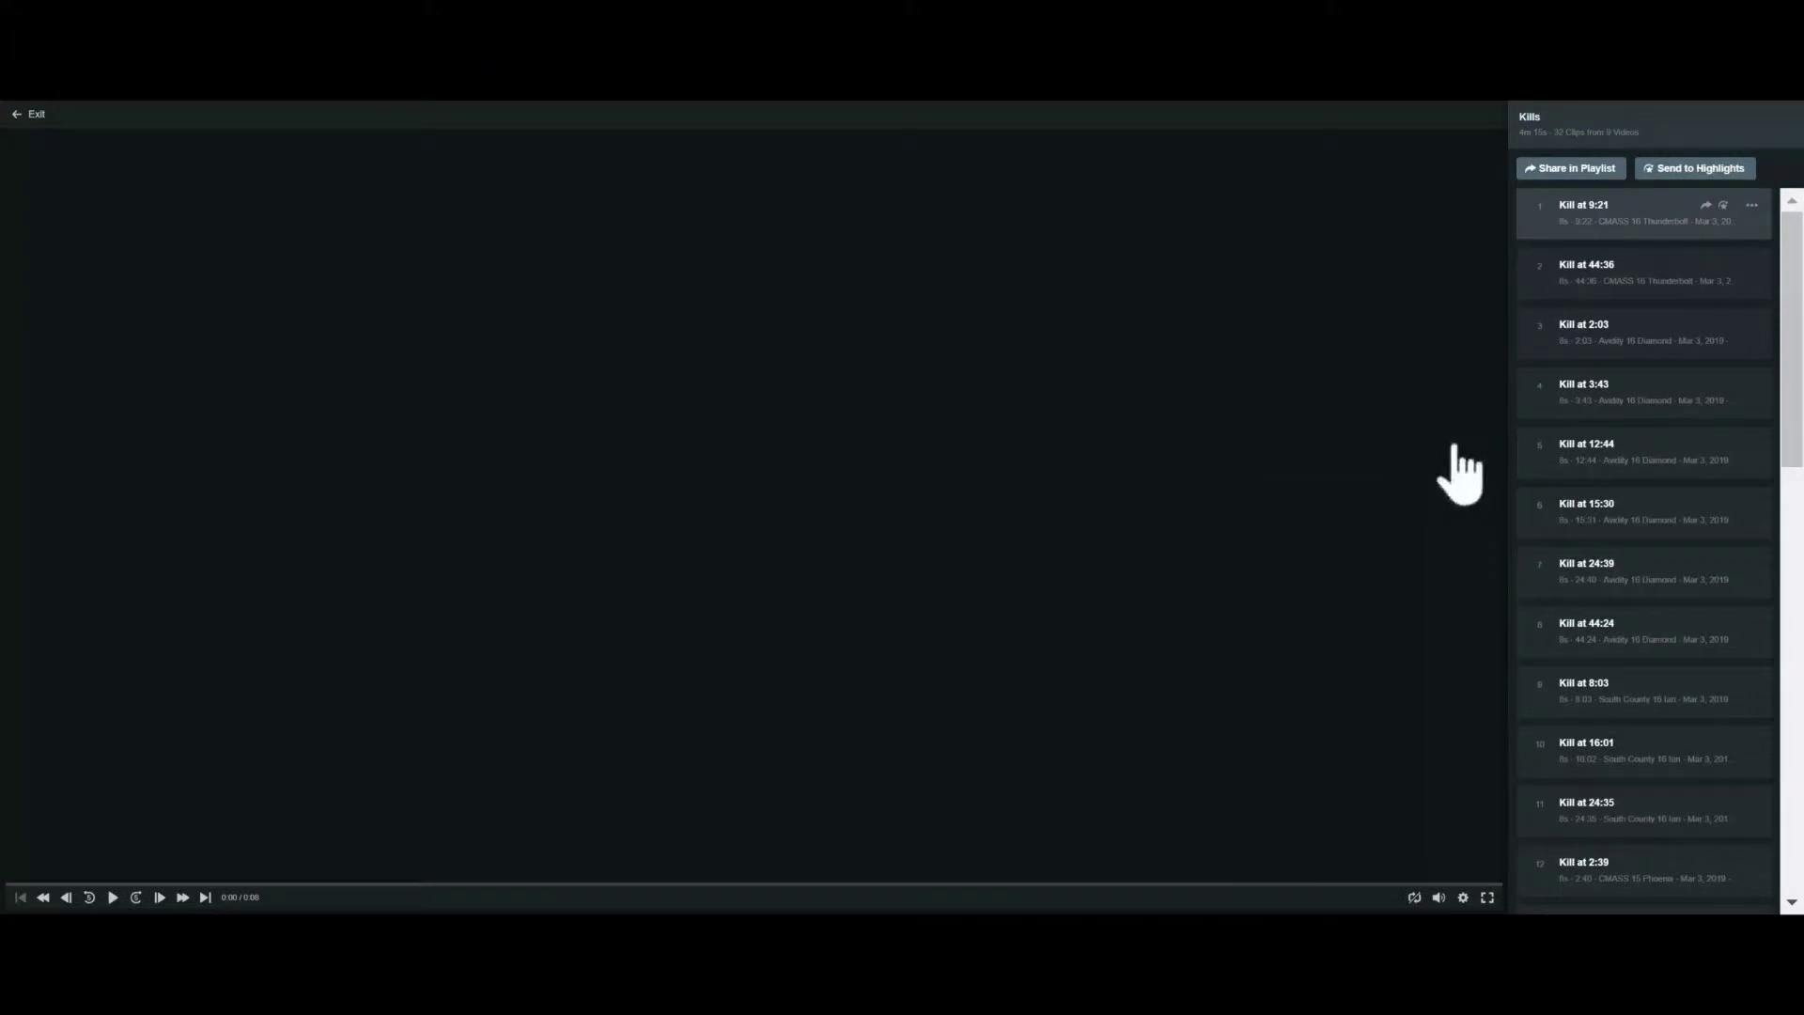
Play the Kill at 44:36 clip, then remove it from the Kills list
{"action": "left_click", "coordinate": [1587, 255]}
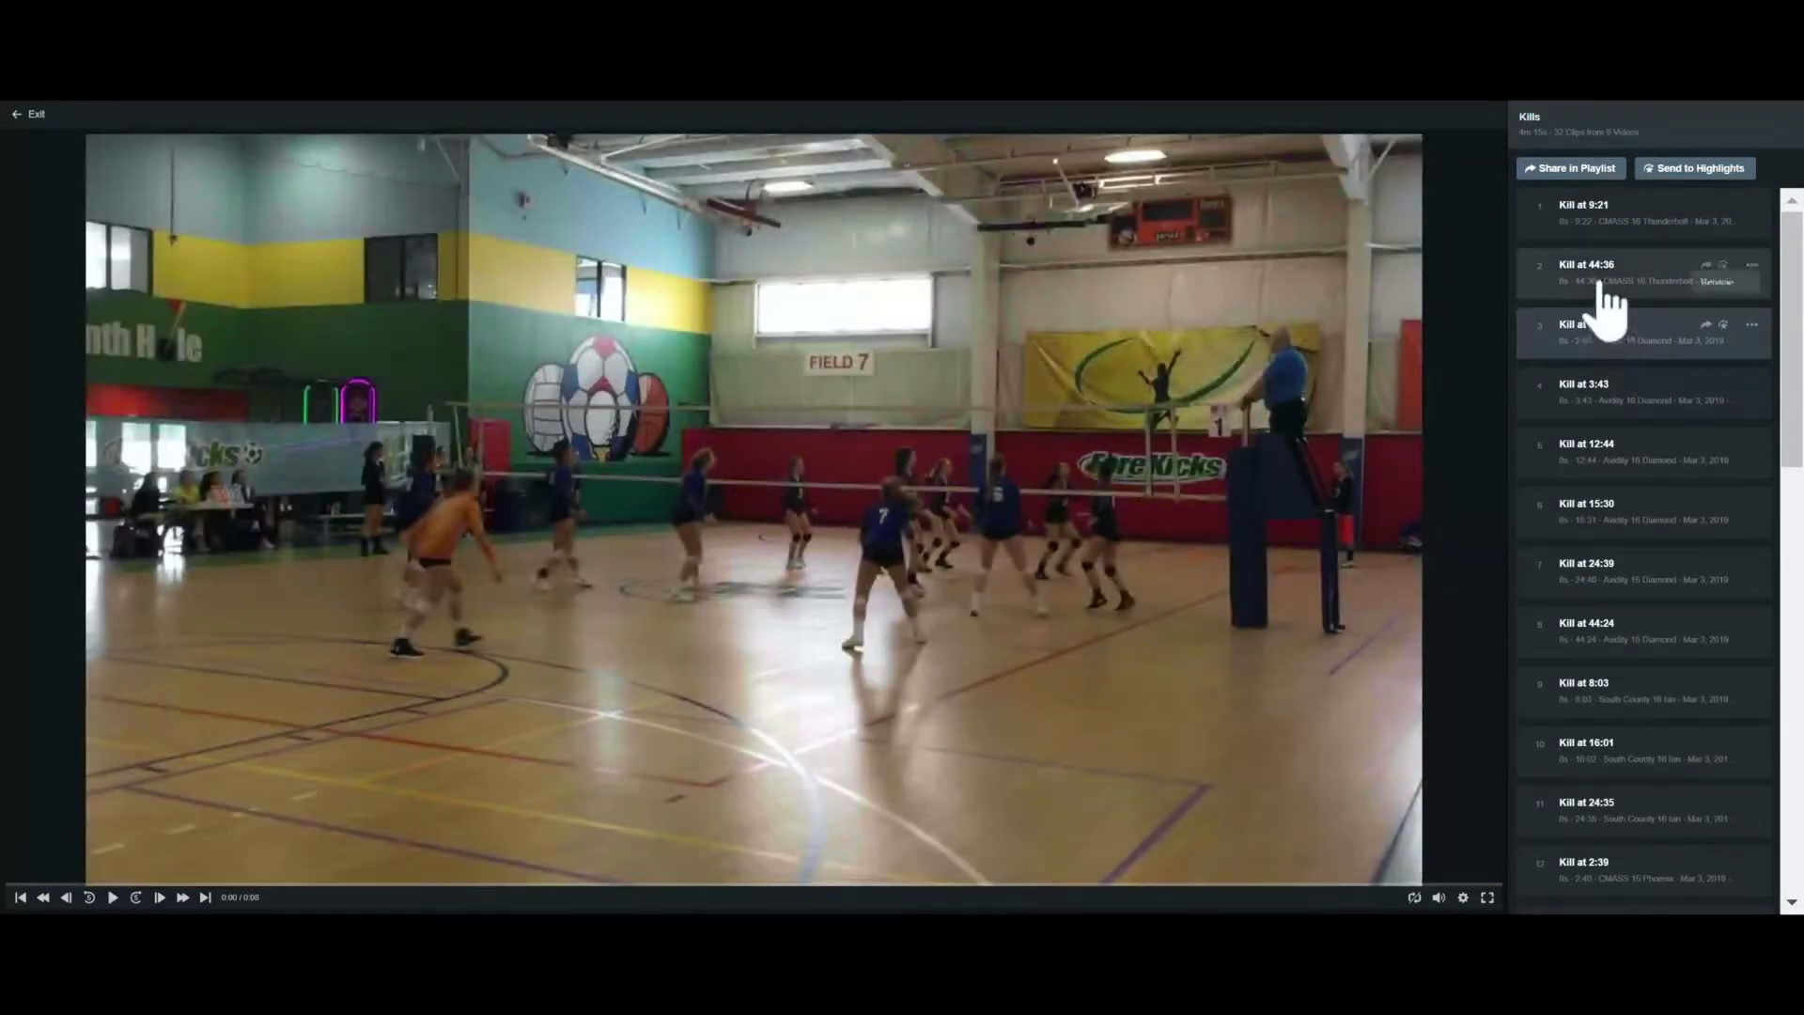
{"action": "left_click_drag", "start_coordinate": [1601, 282], "coordinate": [1613, 204]}
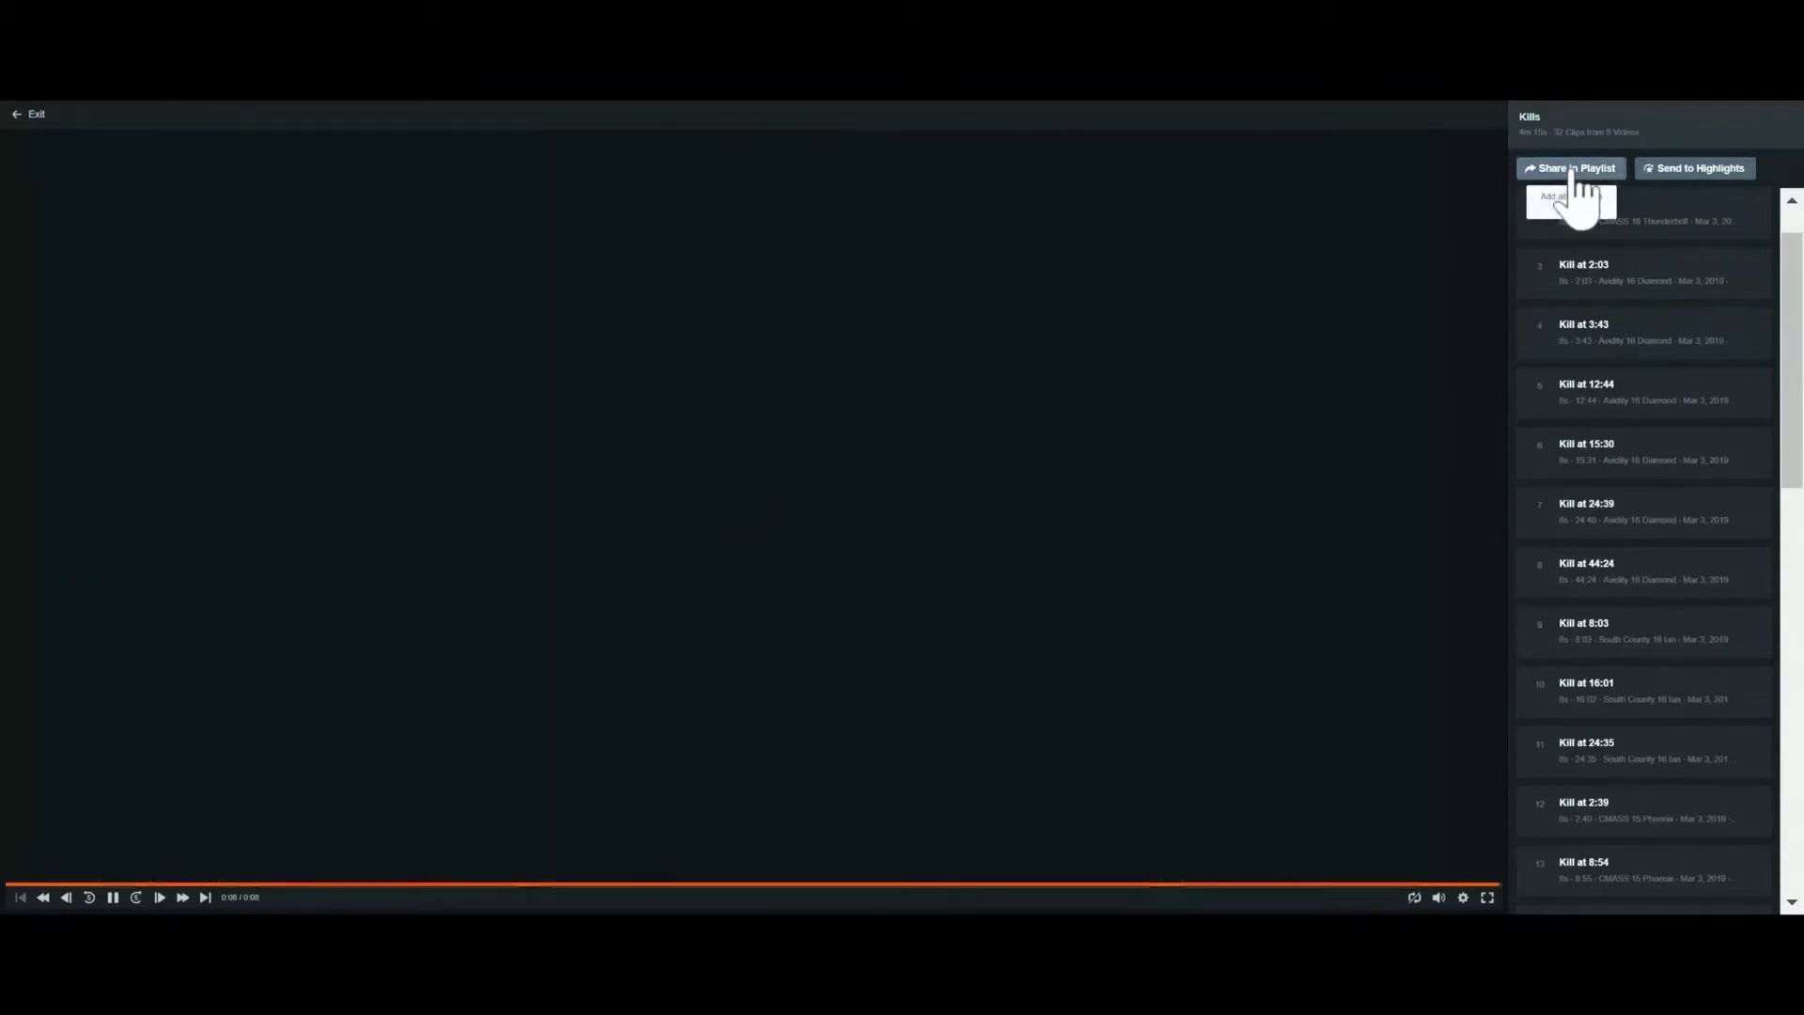
Start a new playlist from the clips, named with the athlete's name plus 'highlights'
{"action": "left_click", "coordinate": [1574, 171]}
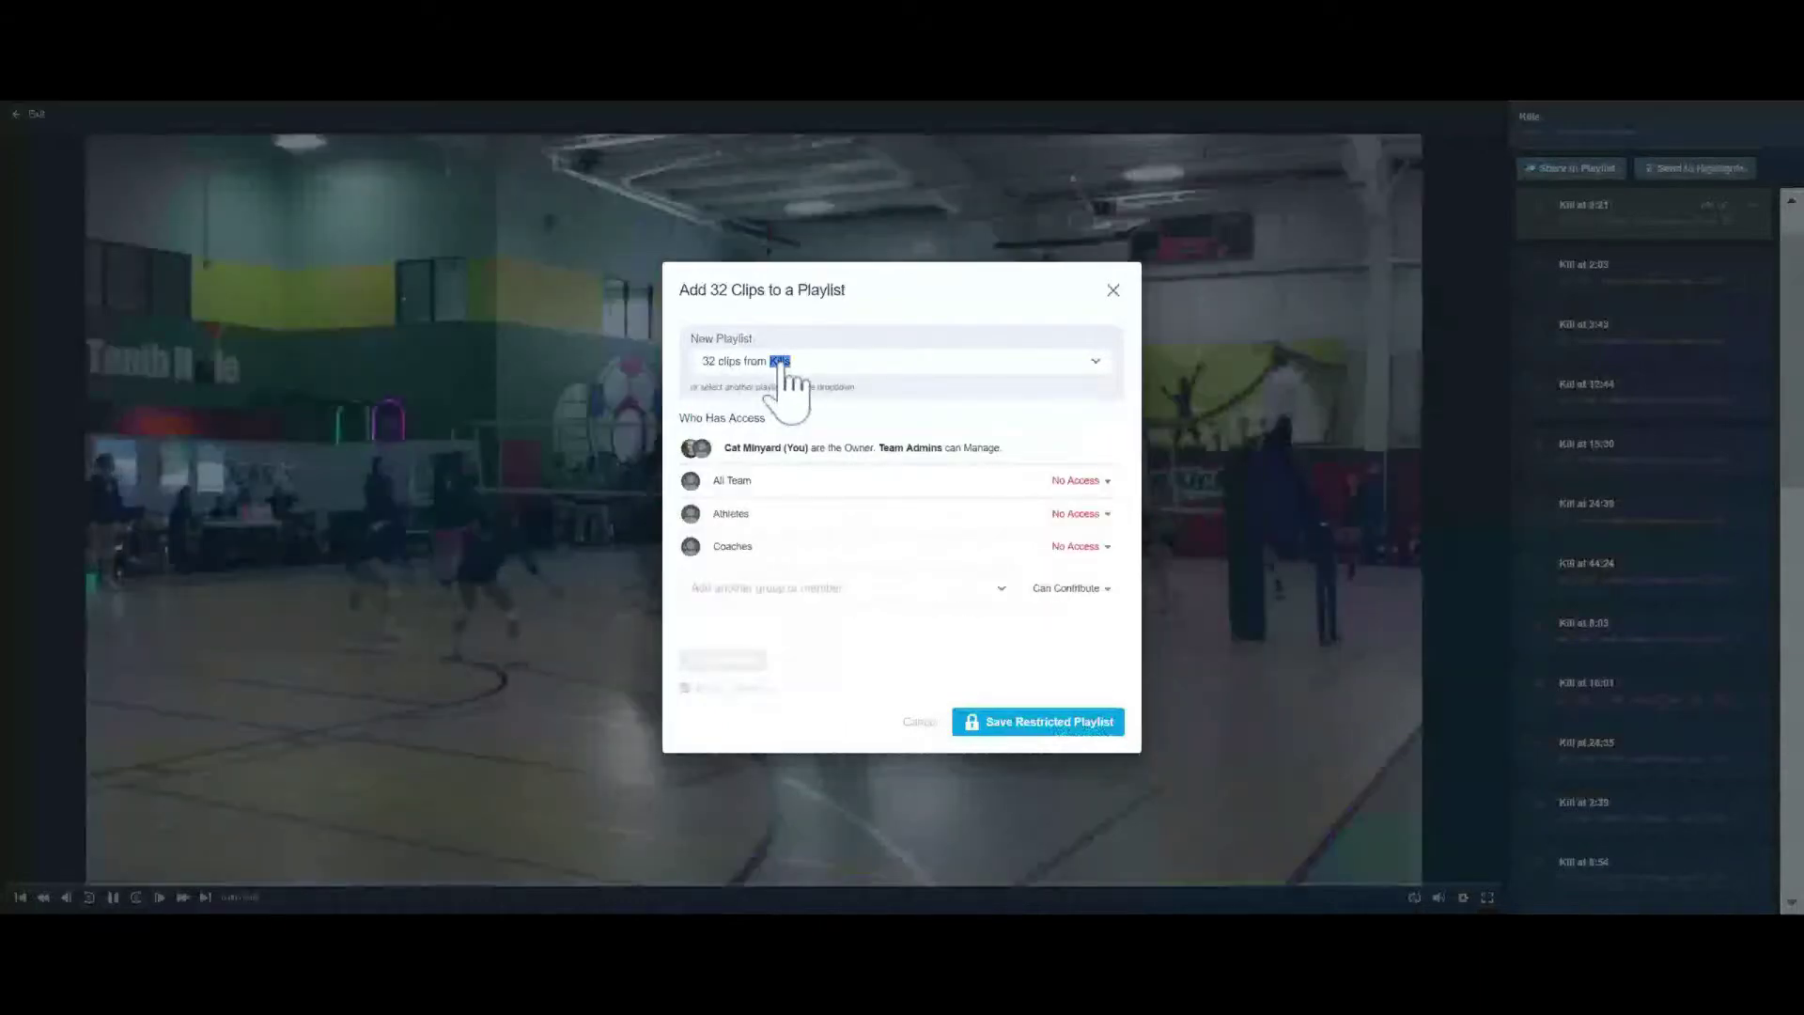
{"action": "left_click", "coordinate": [787, 370]}
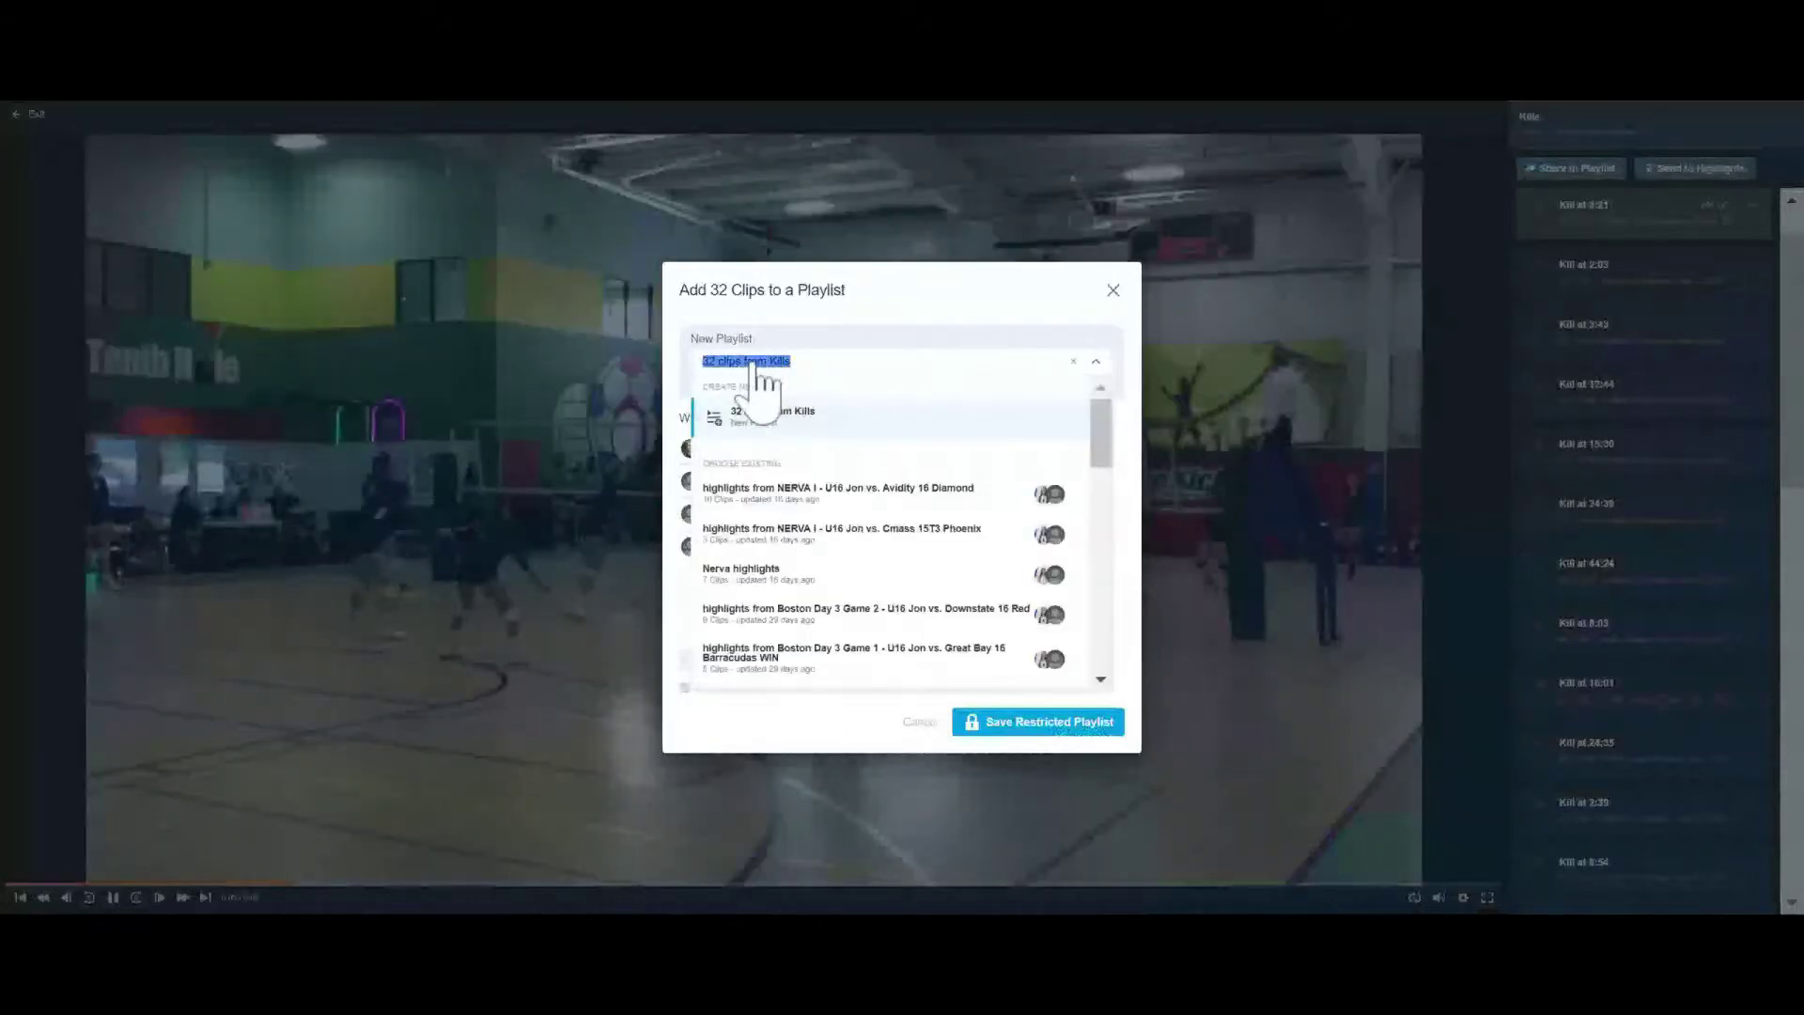
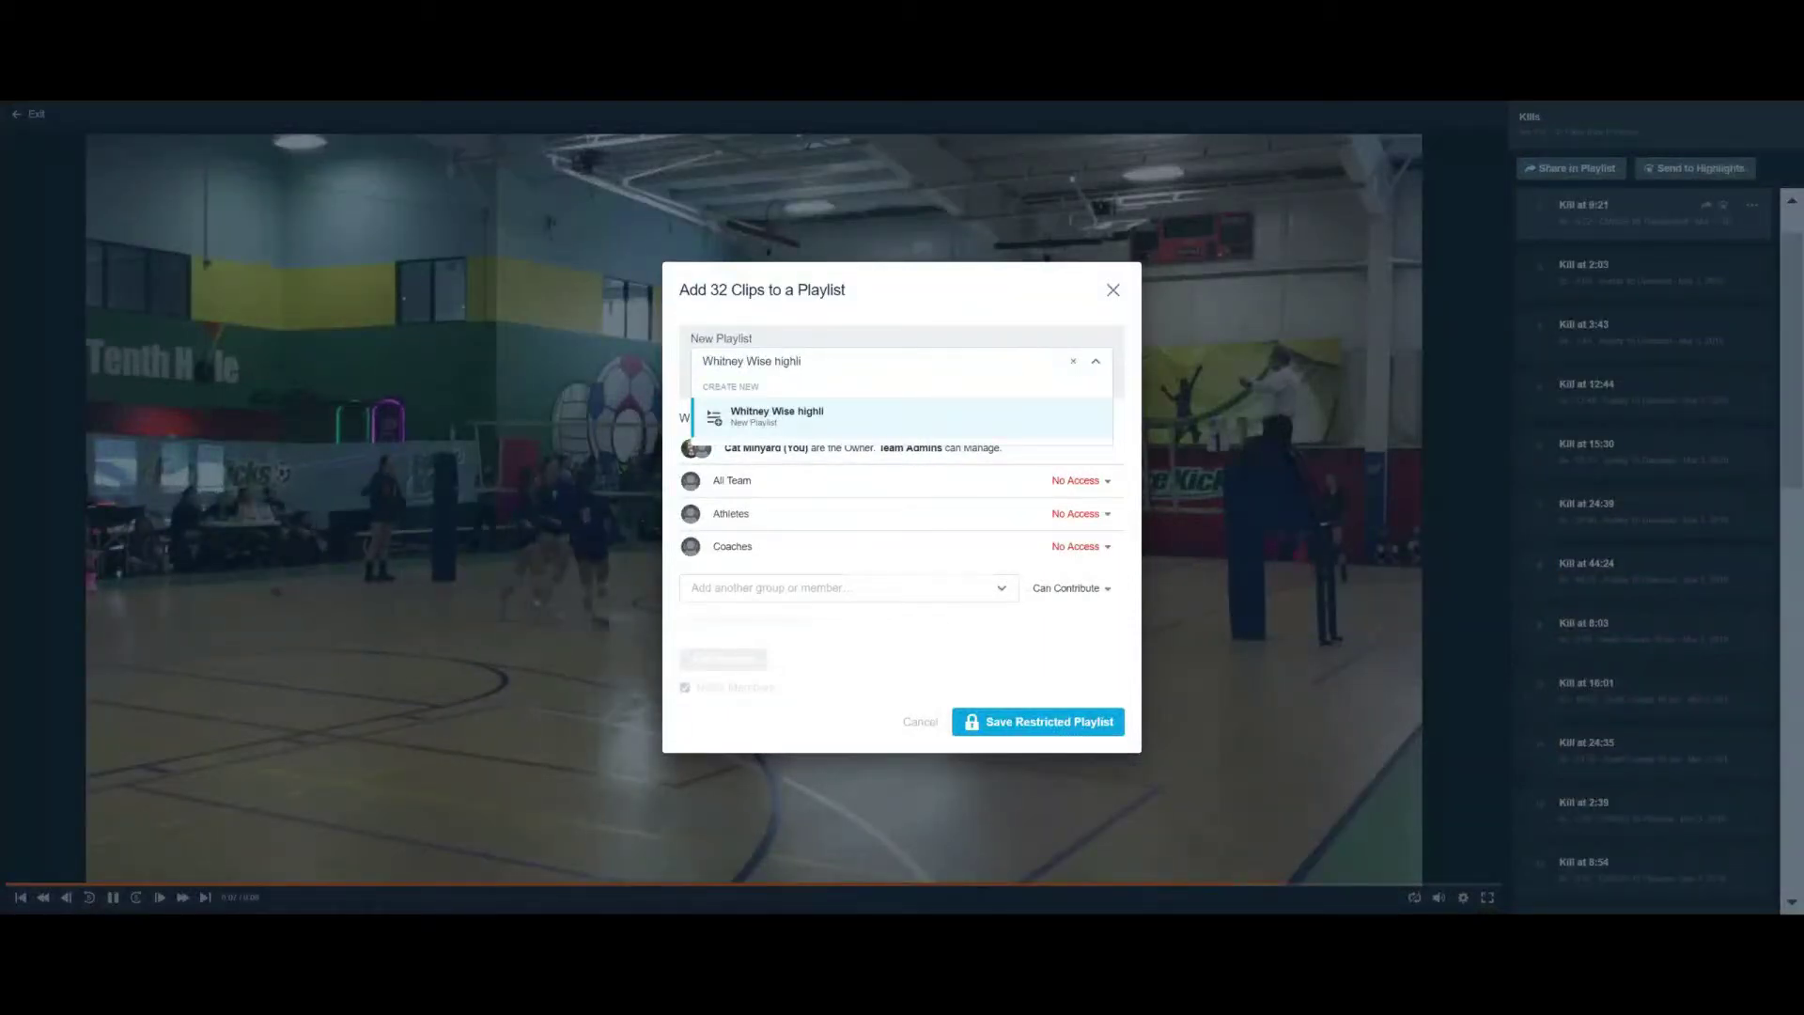
{"action": "type", "text": "ghts"}
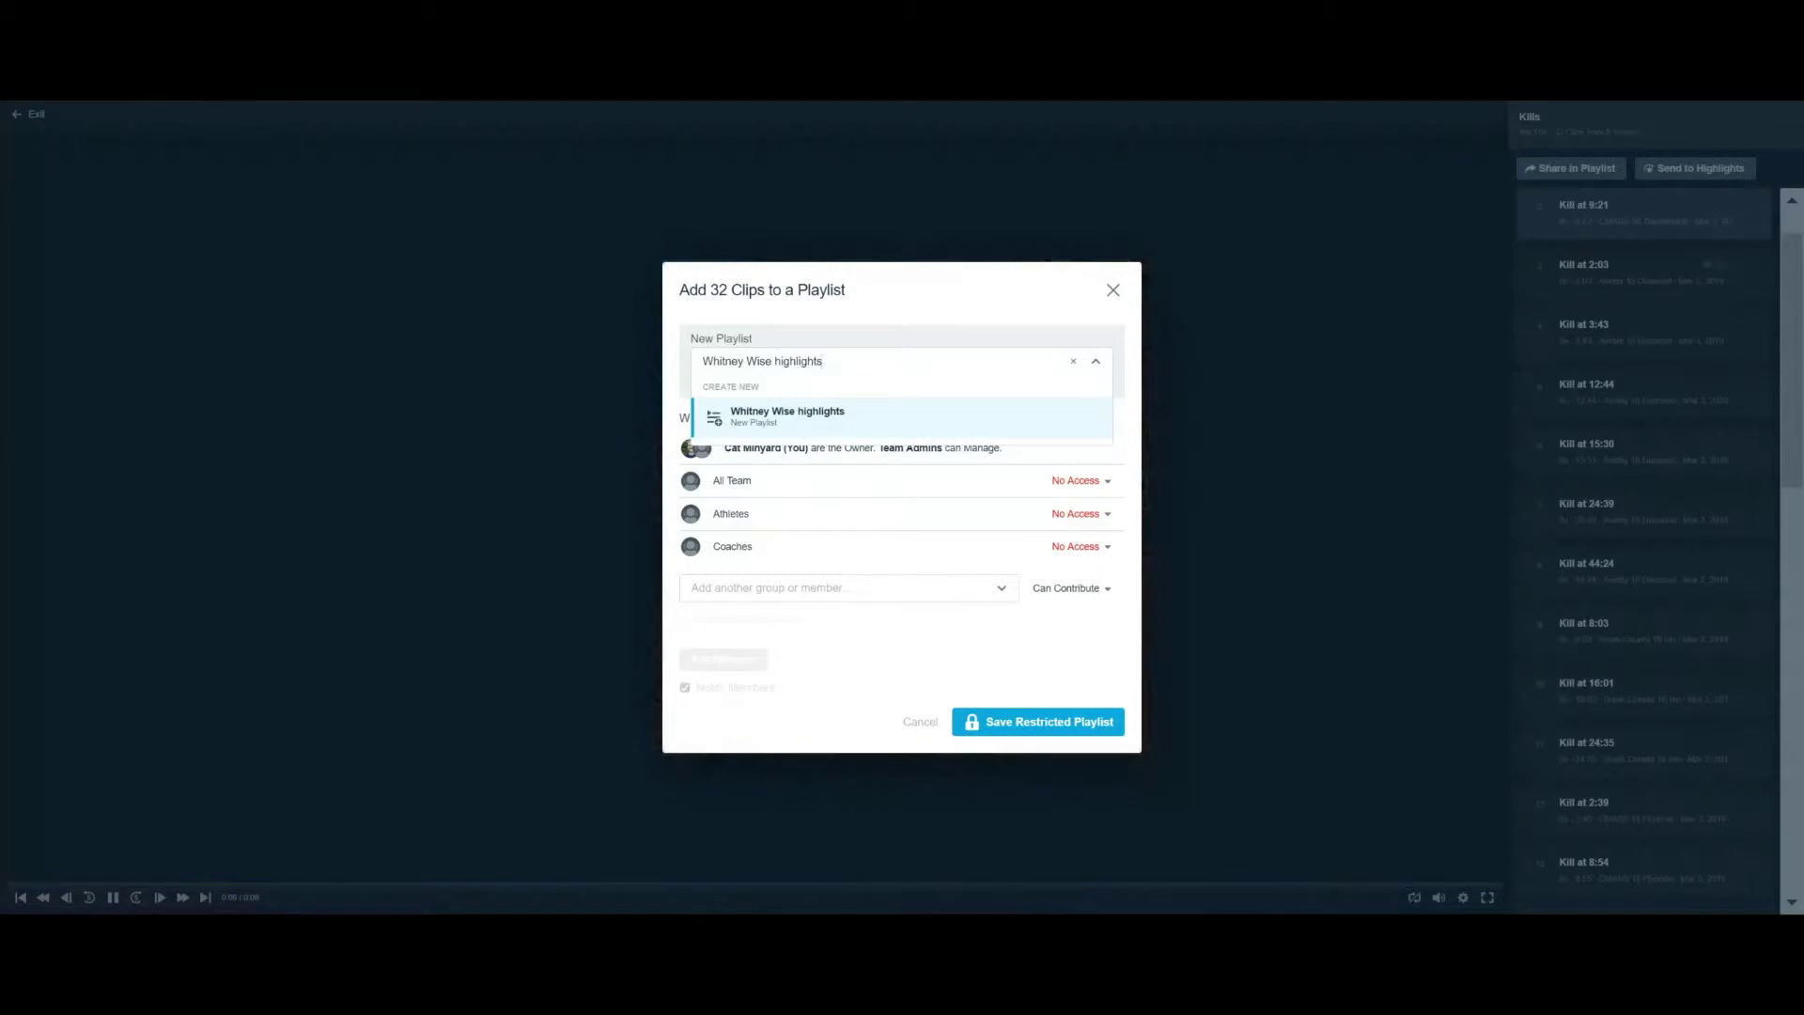
{"action": "left_click", "coordinate": [776, 430]}
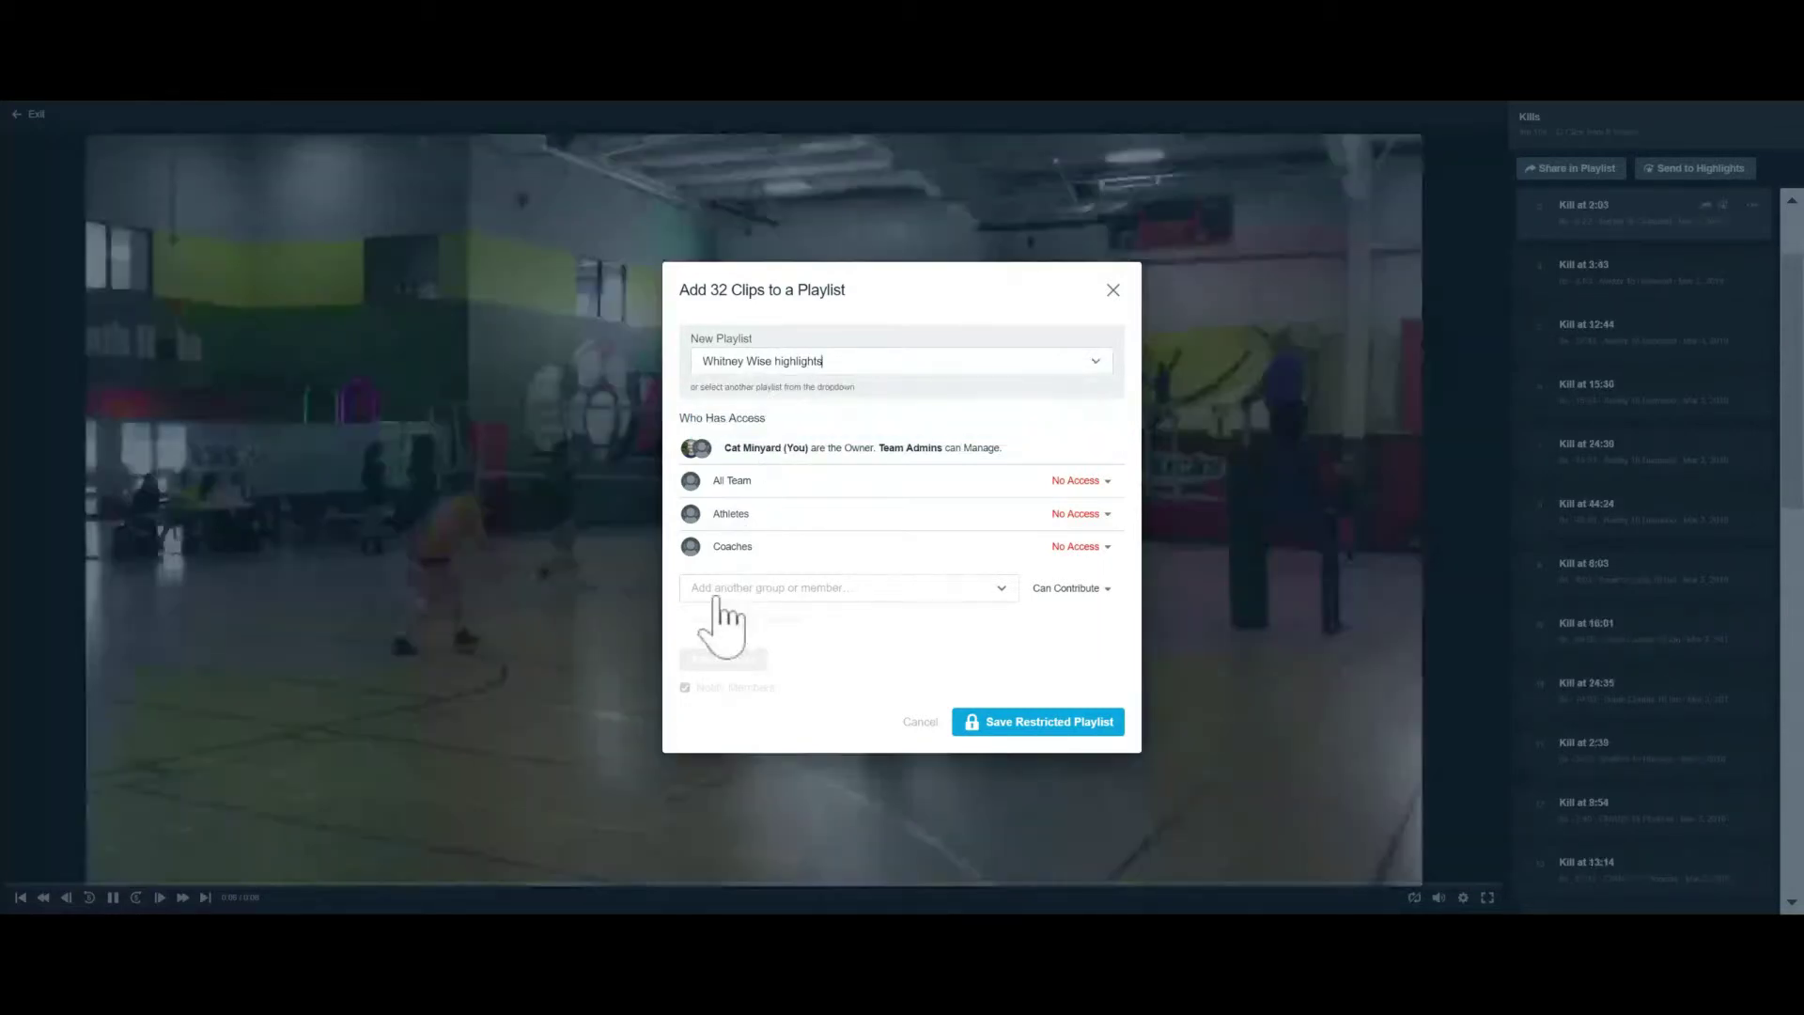
Add the matching athlete as a playlist member and save the restricted playlist
{"action": "left_click", "coordinate": [718, 592]}
{"action": "type", "text": "whit"}
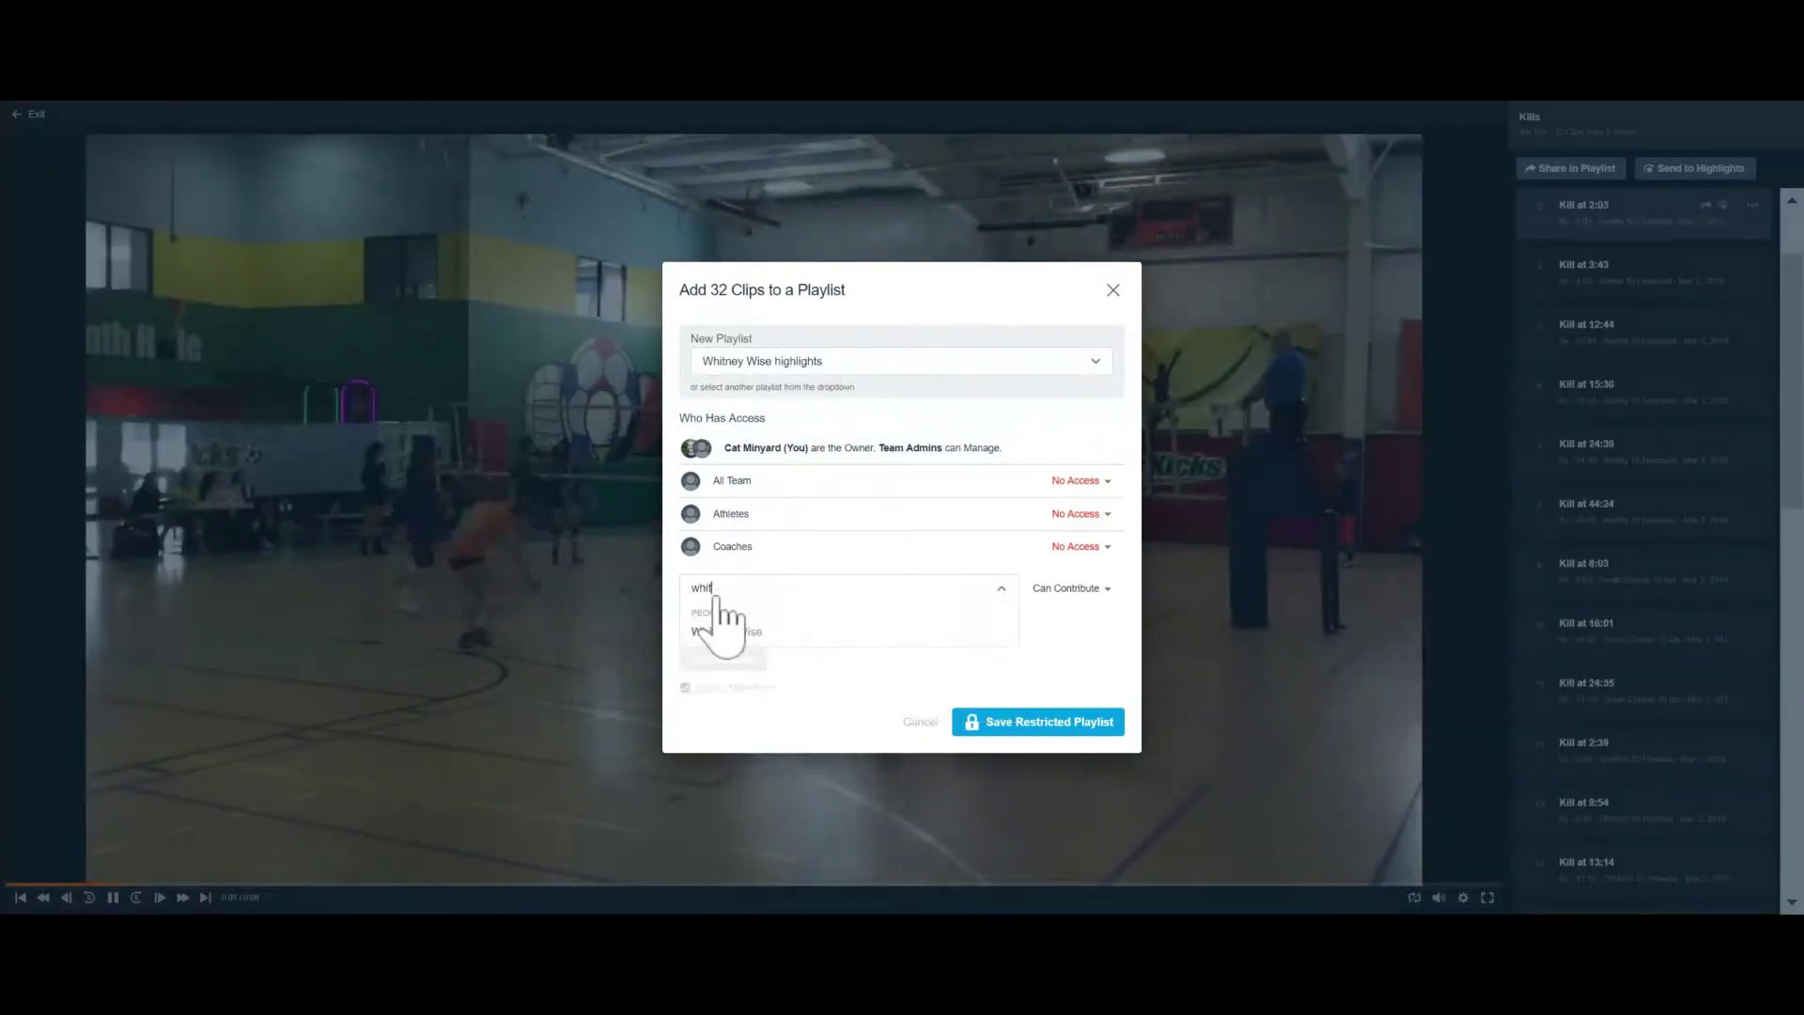
{"action": "left_click", "coordinate": [726, 632]}
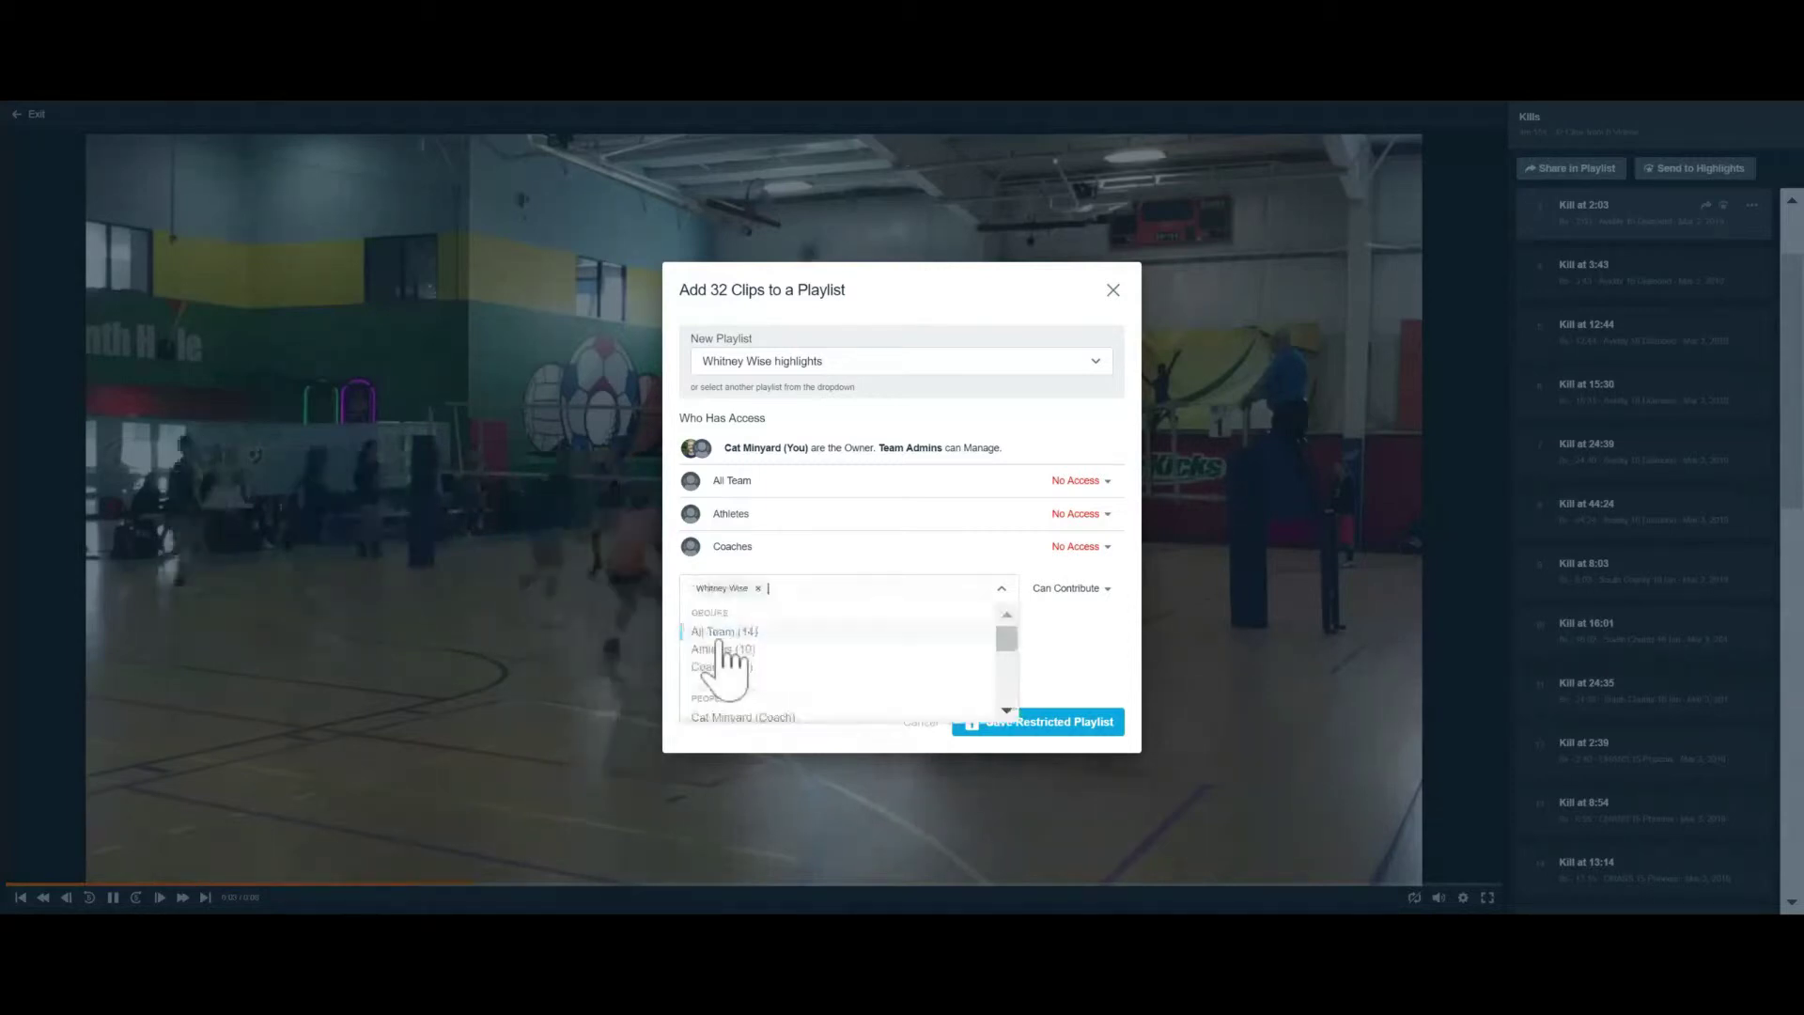
{"action": "left_click", "coordinate": [1063, 641]}
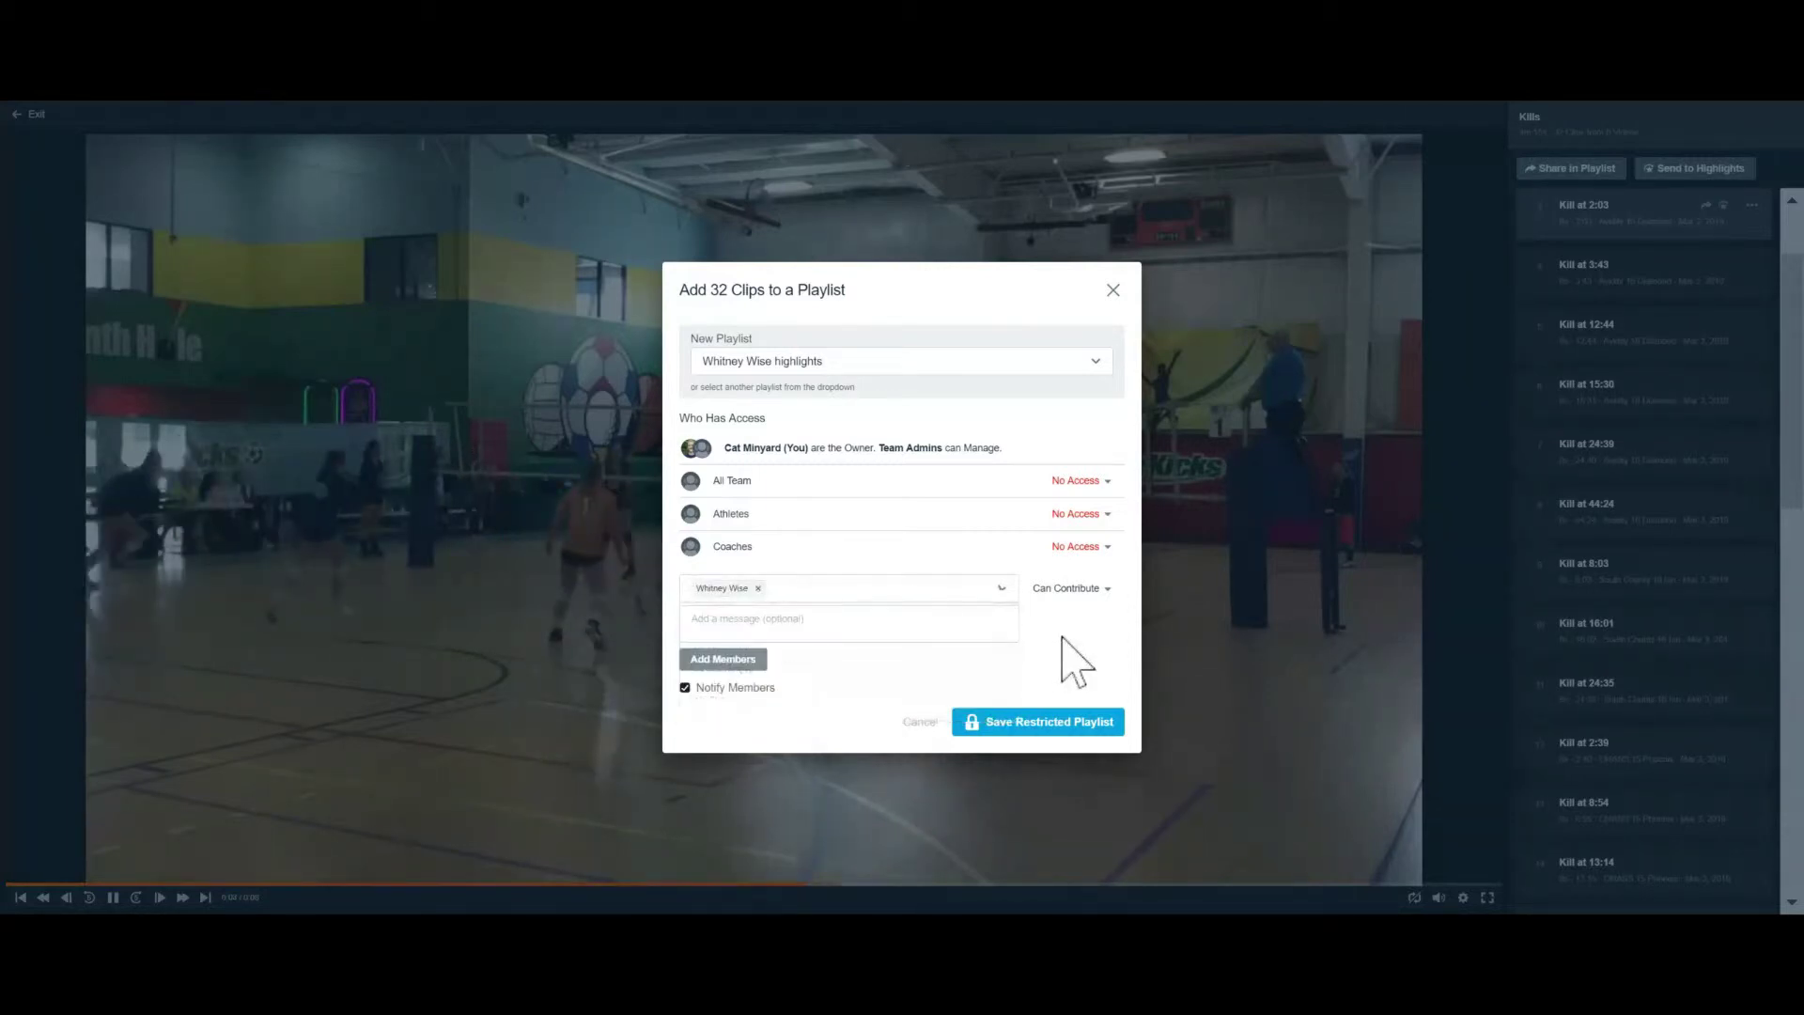
{"action": "left_click", "coordinate": [1053, 724]}
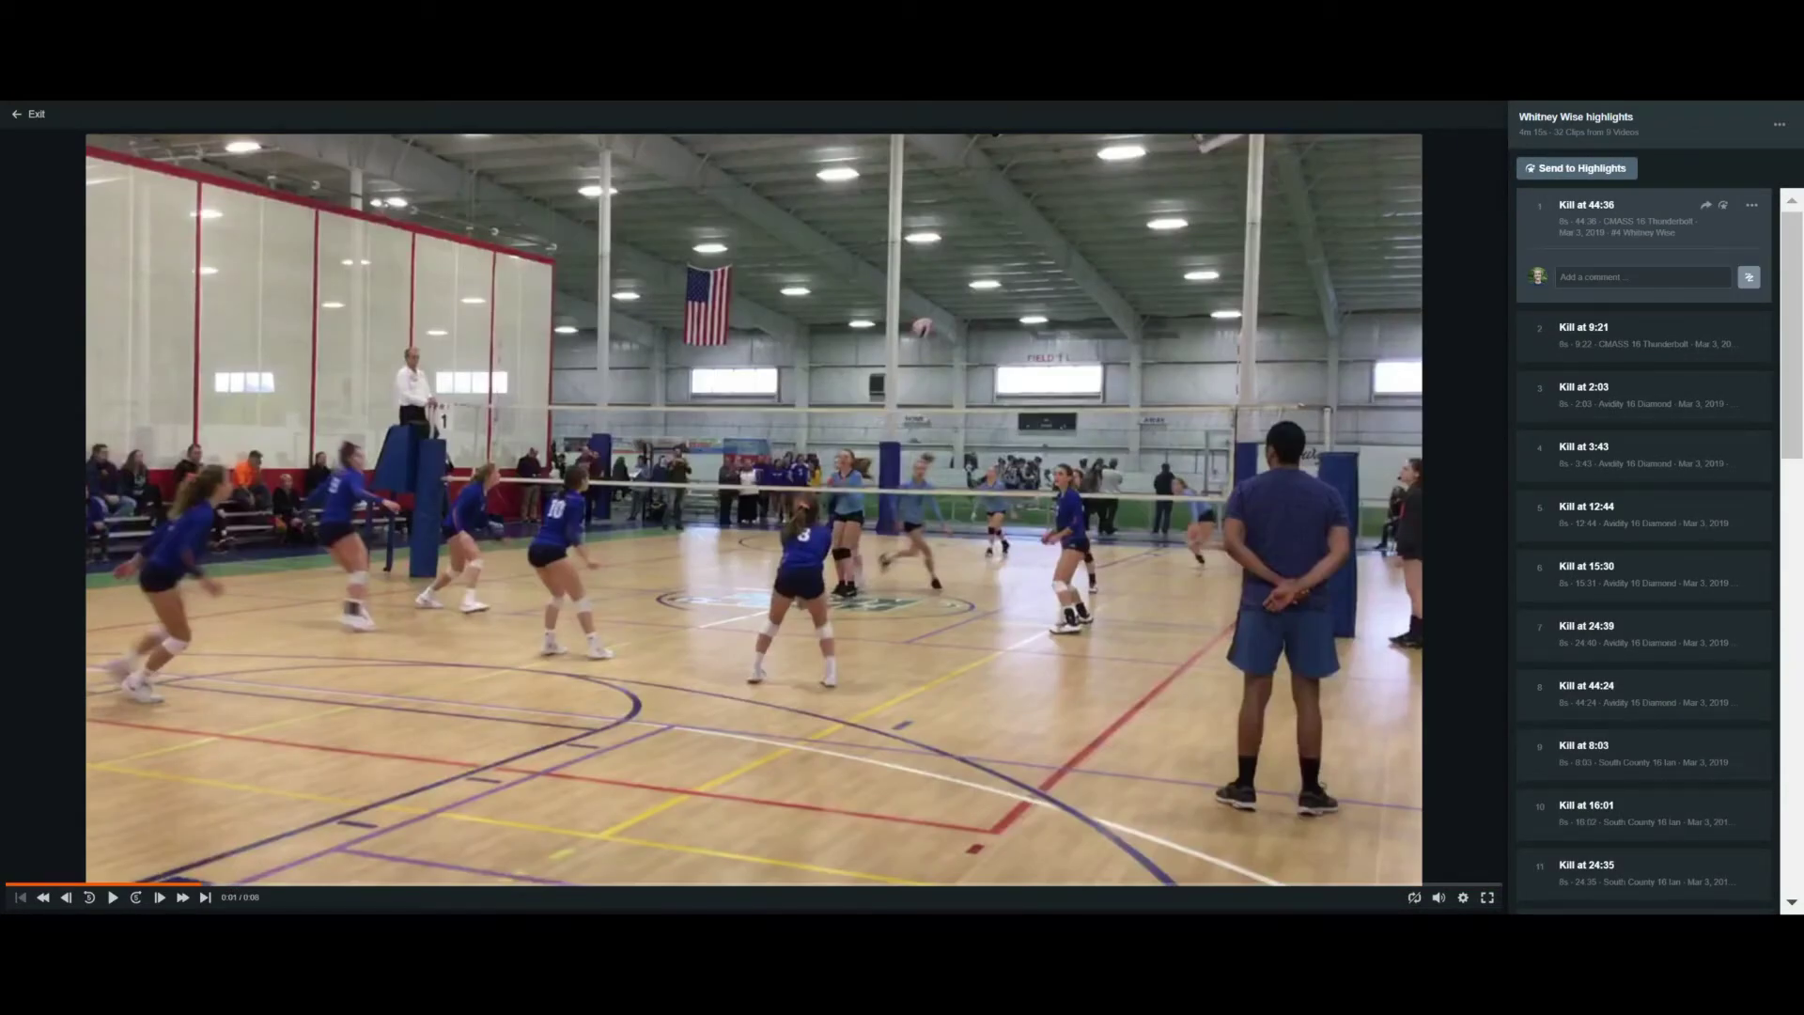
Scroll through the playlist's 32 kill clips in the sidebar and return to the top
{"action": "scroll", "coordinate": [1665, 605], "scroll_direction": "down", "scroll_amount": 1}
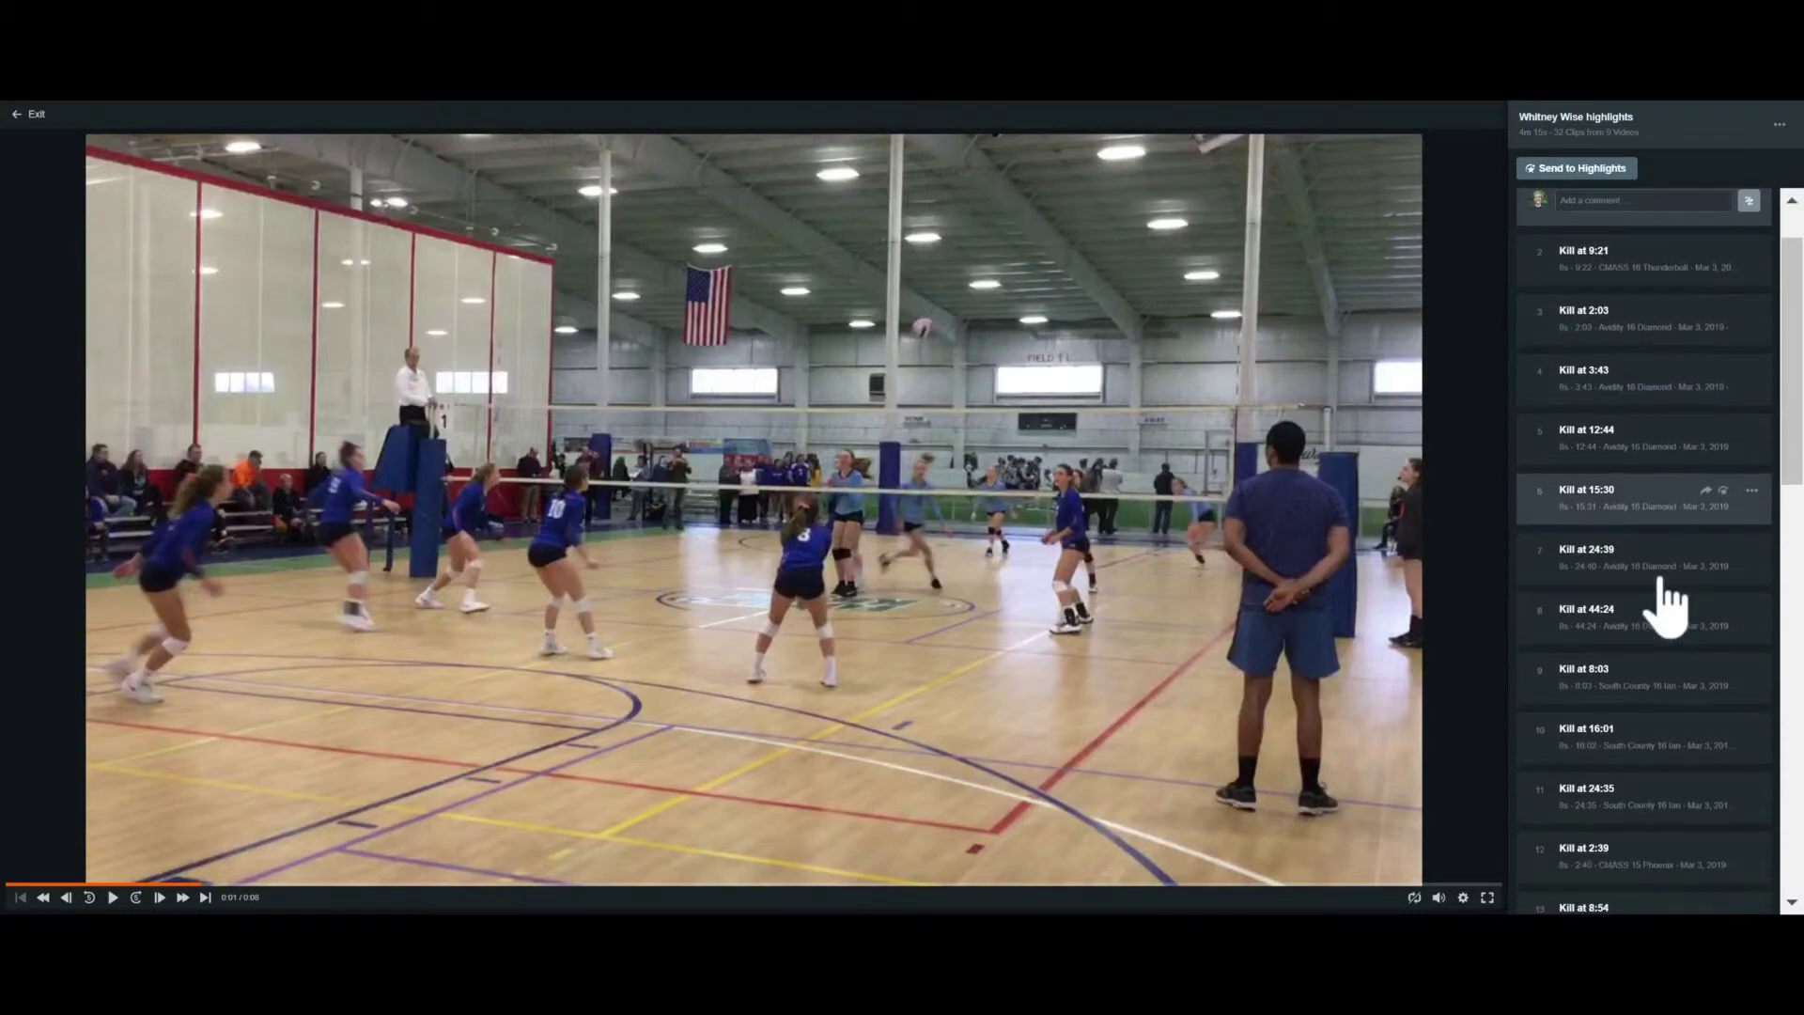
{"action": "scroll", "coordinate": [1666, 605], "scroll_direction": "down", "scroll_amount": 1}
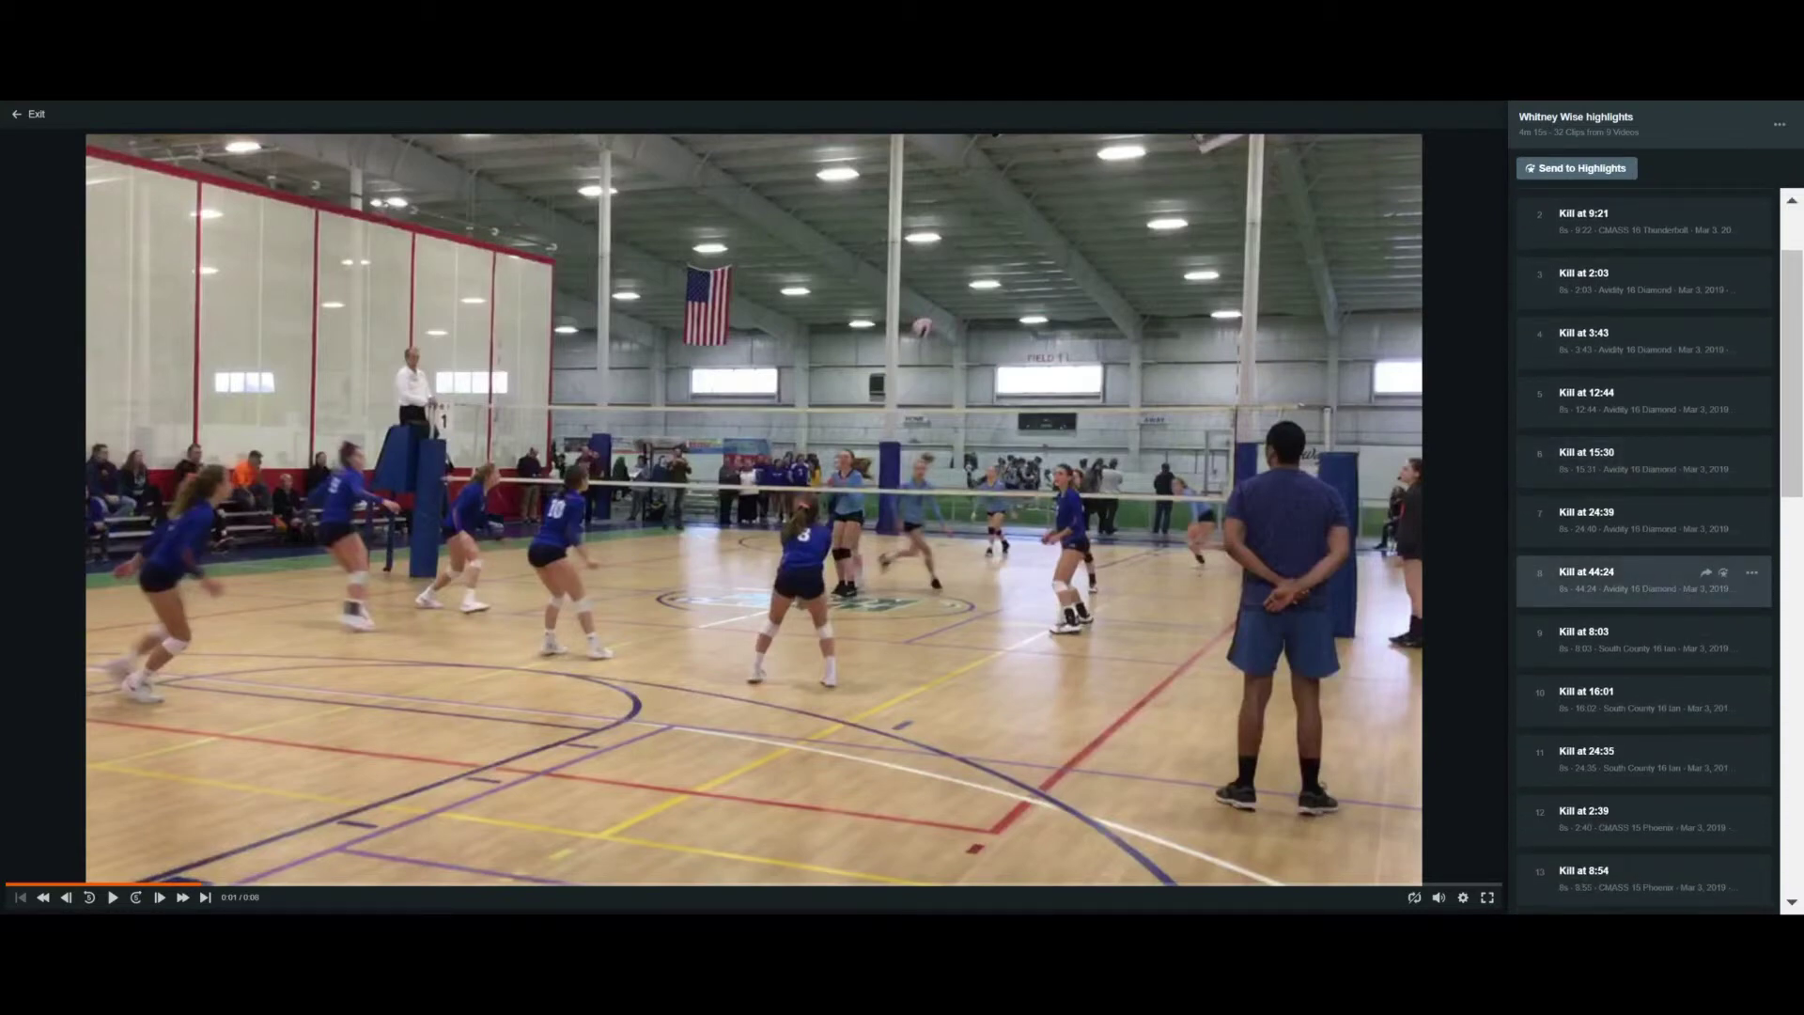
{"action": "scroll", "coordinate": [1658, 578], "scroll_direction": "down", "scroll_amount": 1}
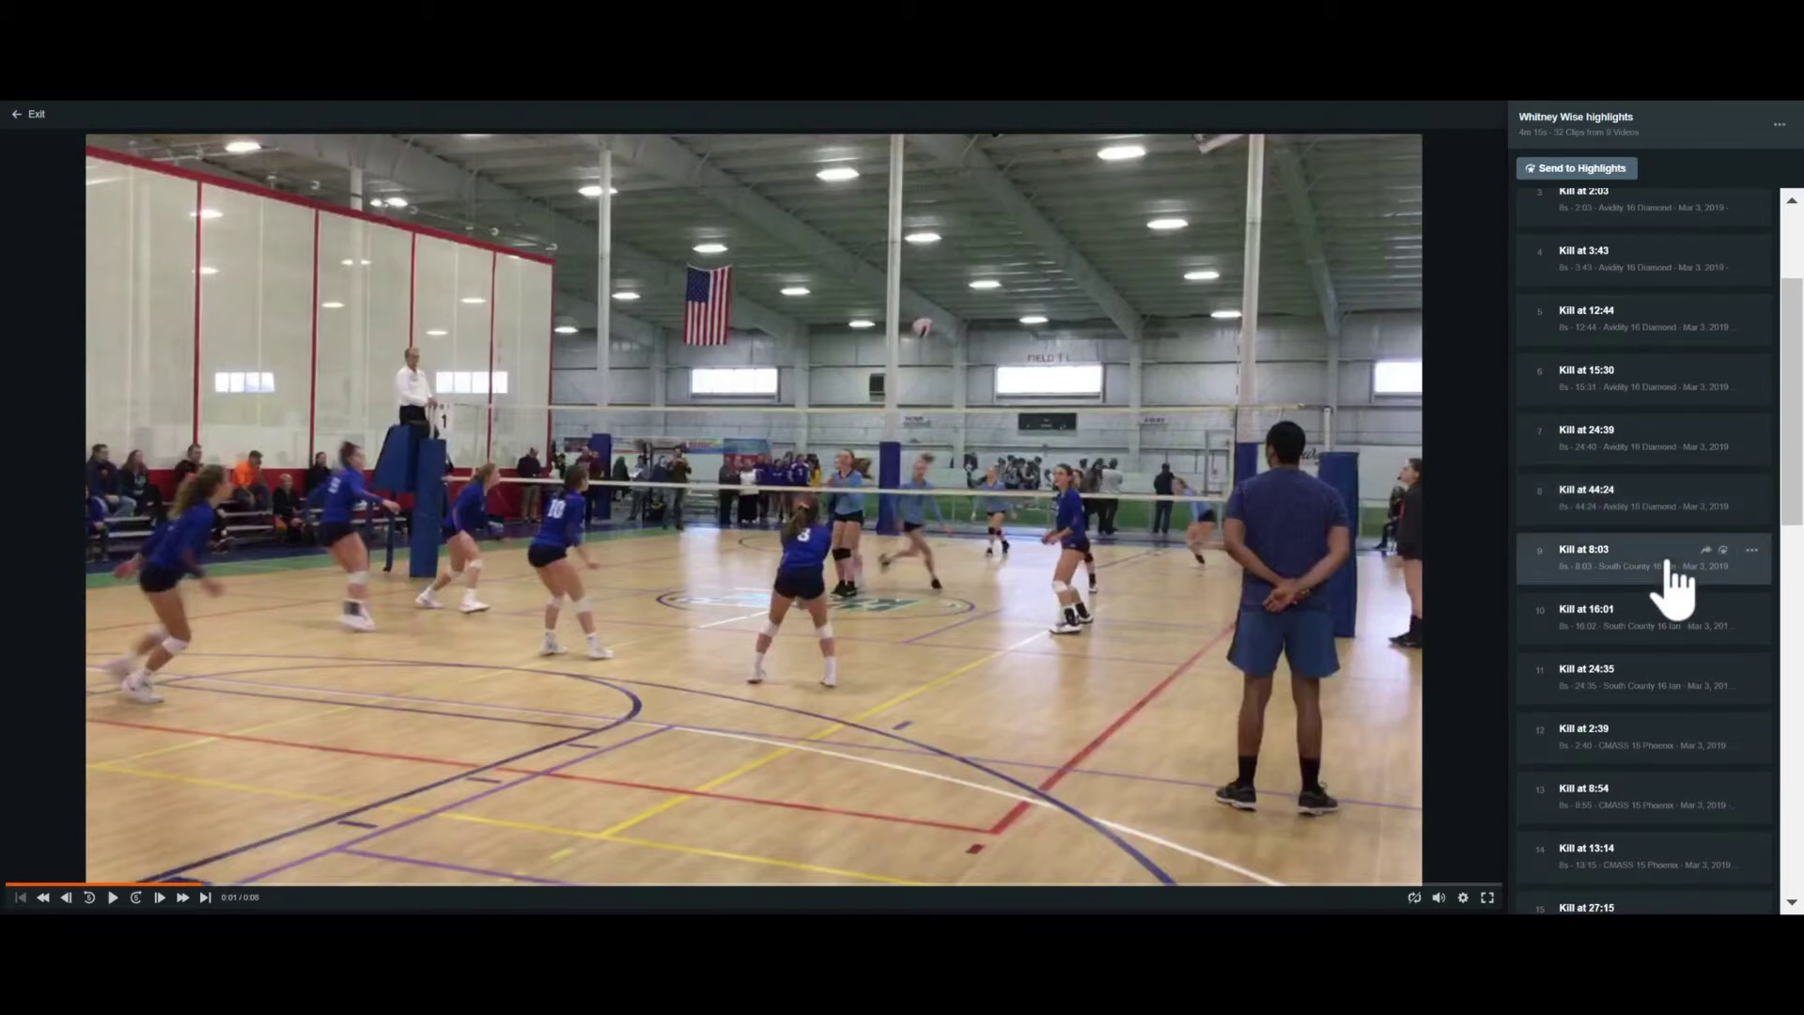
{"action": "scroll", "coordinate": [1670, 585], "scroll_direction": "up", "scroll_amount": 3}
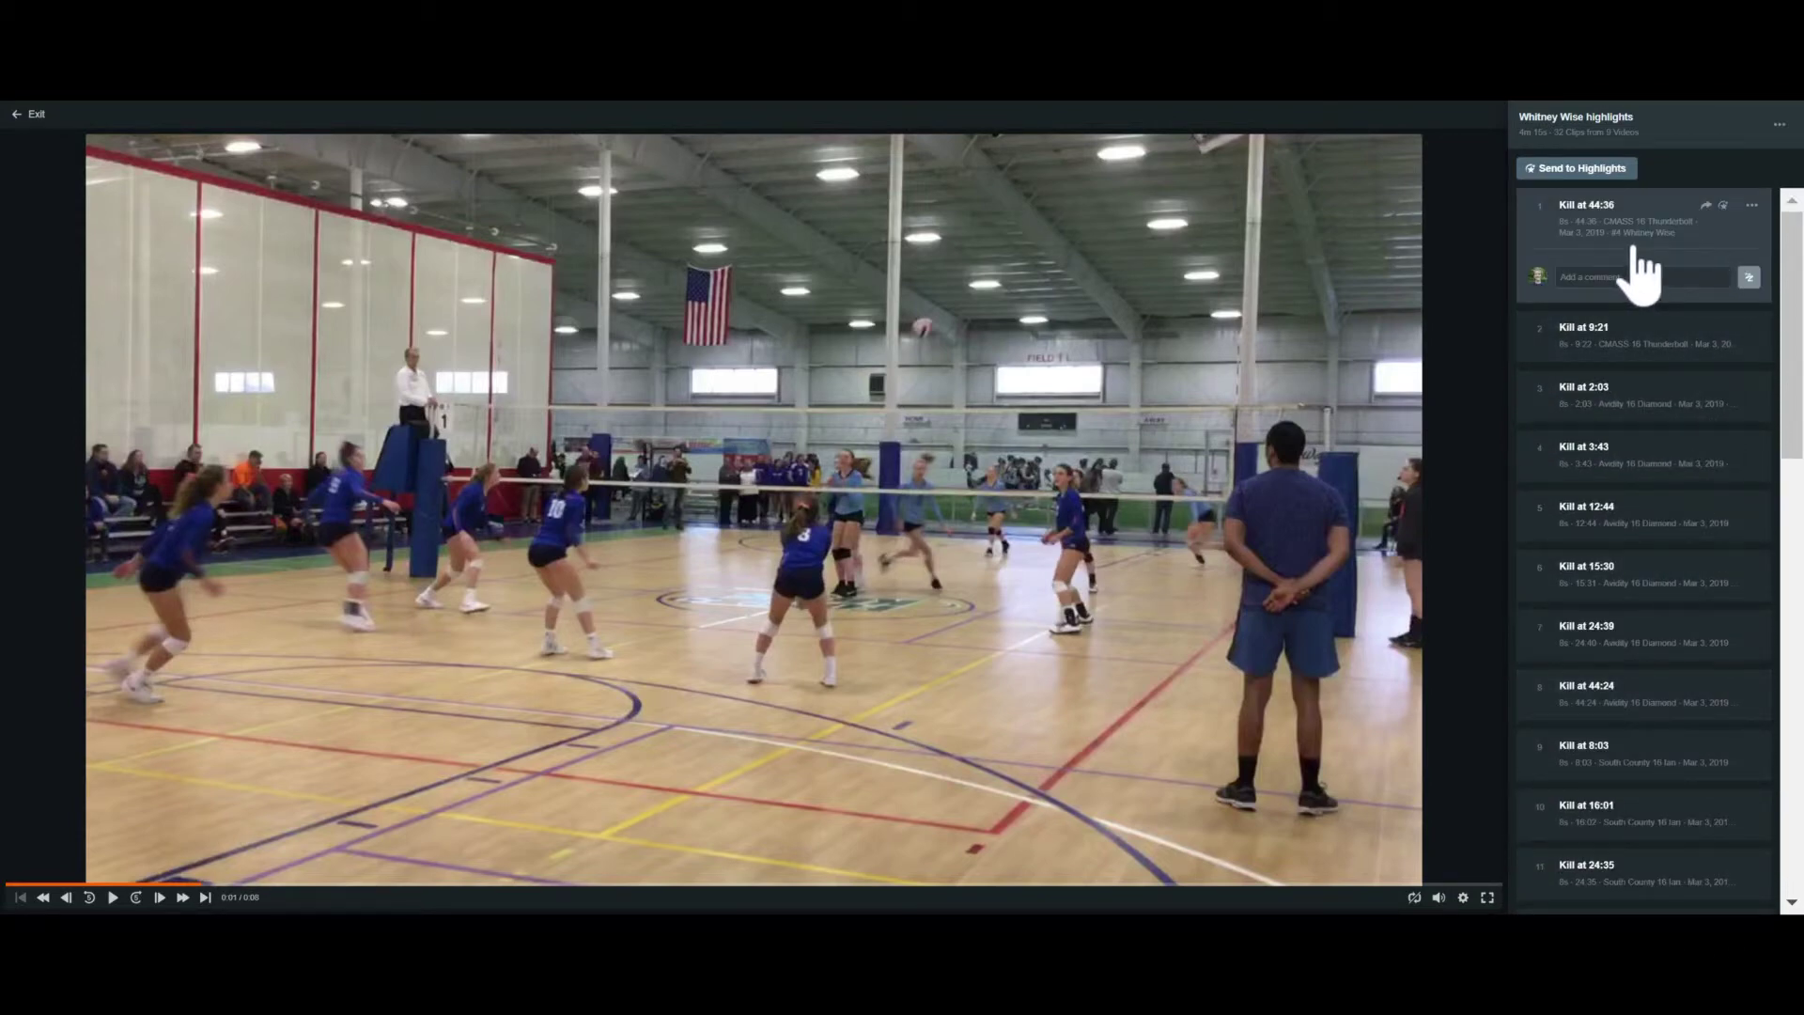
Delete Kill at 44:36 from the playlist and drag Kill at 12:44 to the top
{"action": "left_click", "coordinate": [1751, 205]}
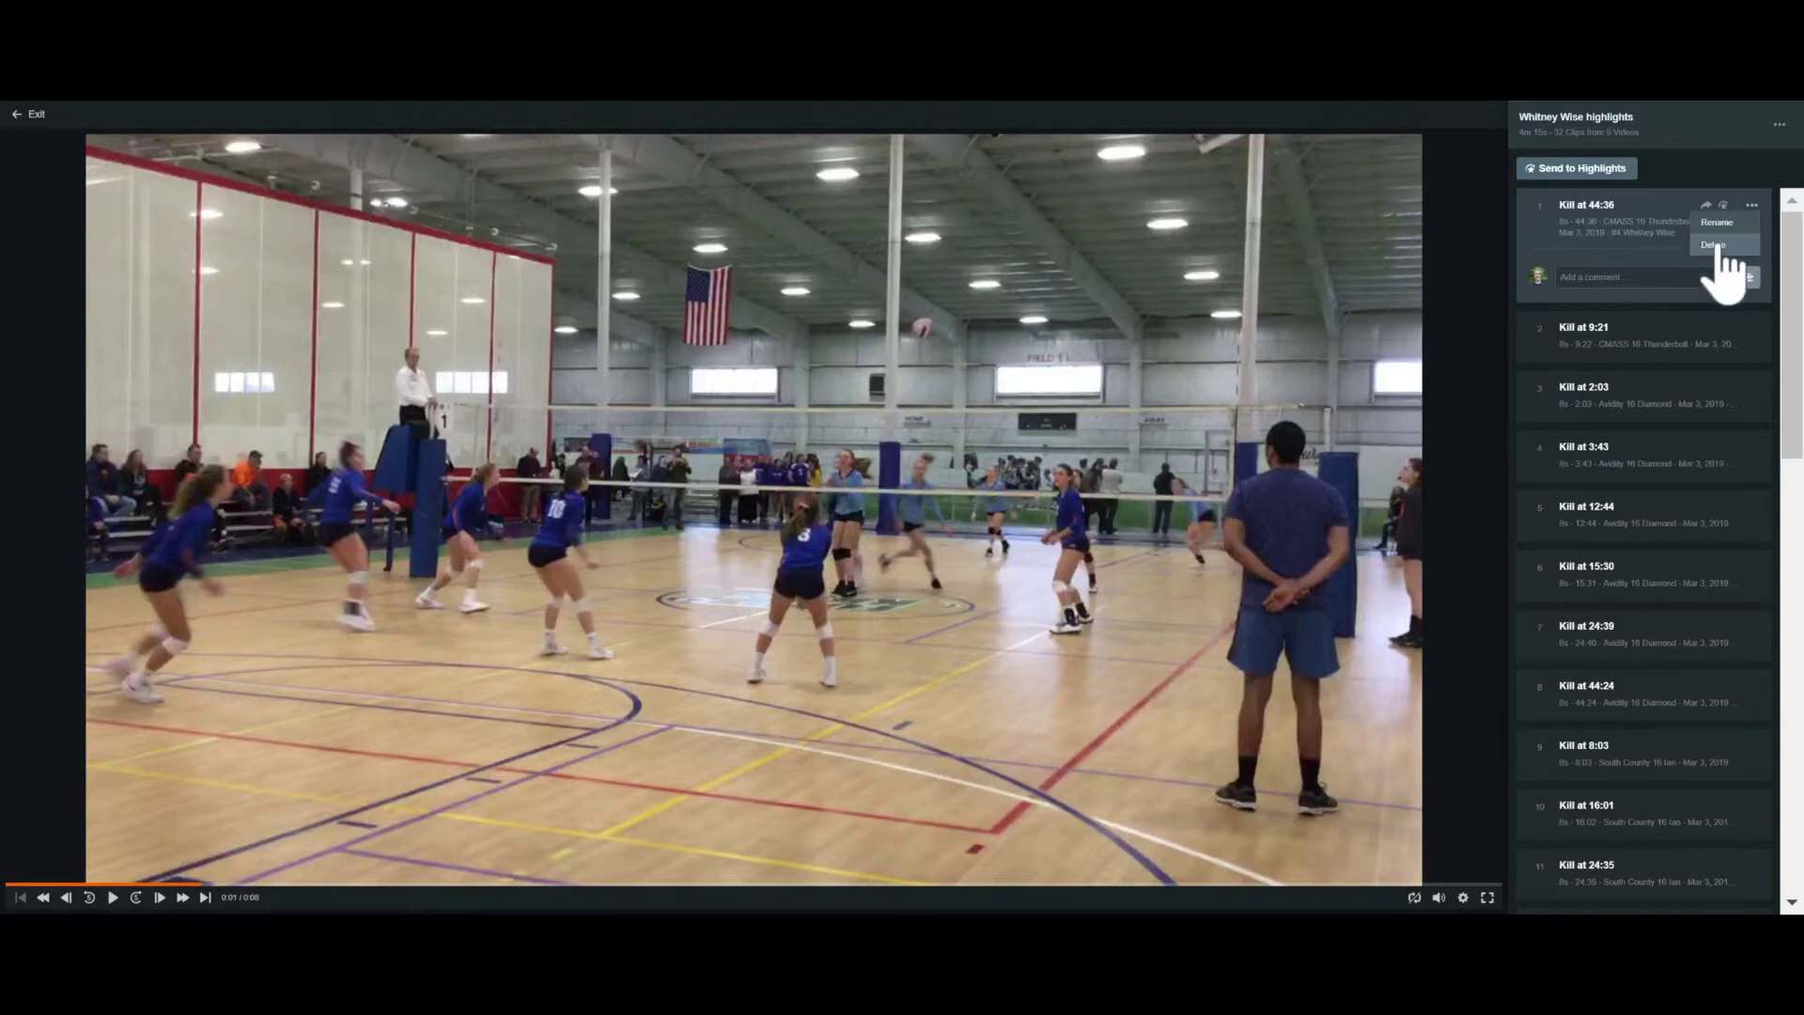
{"action": "left_click", "coordinate": [1717, 246]}
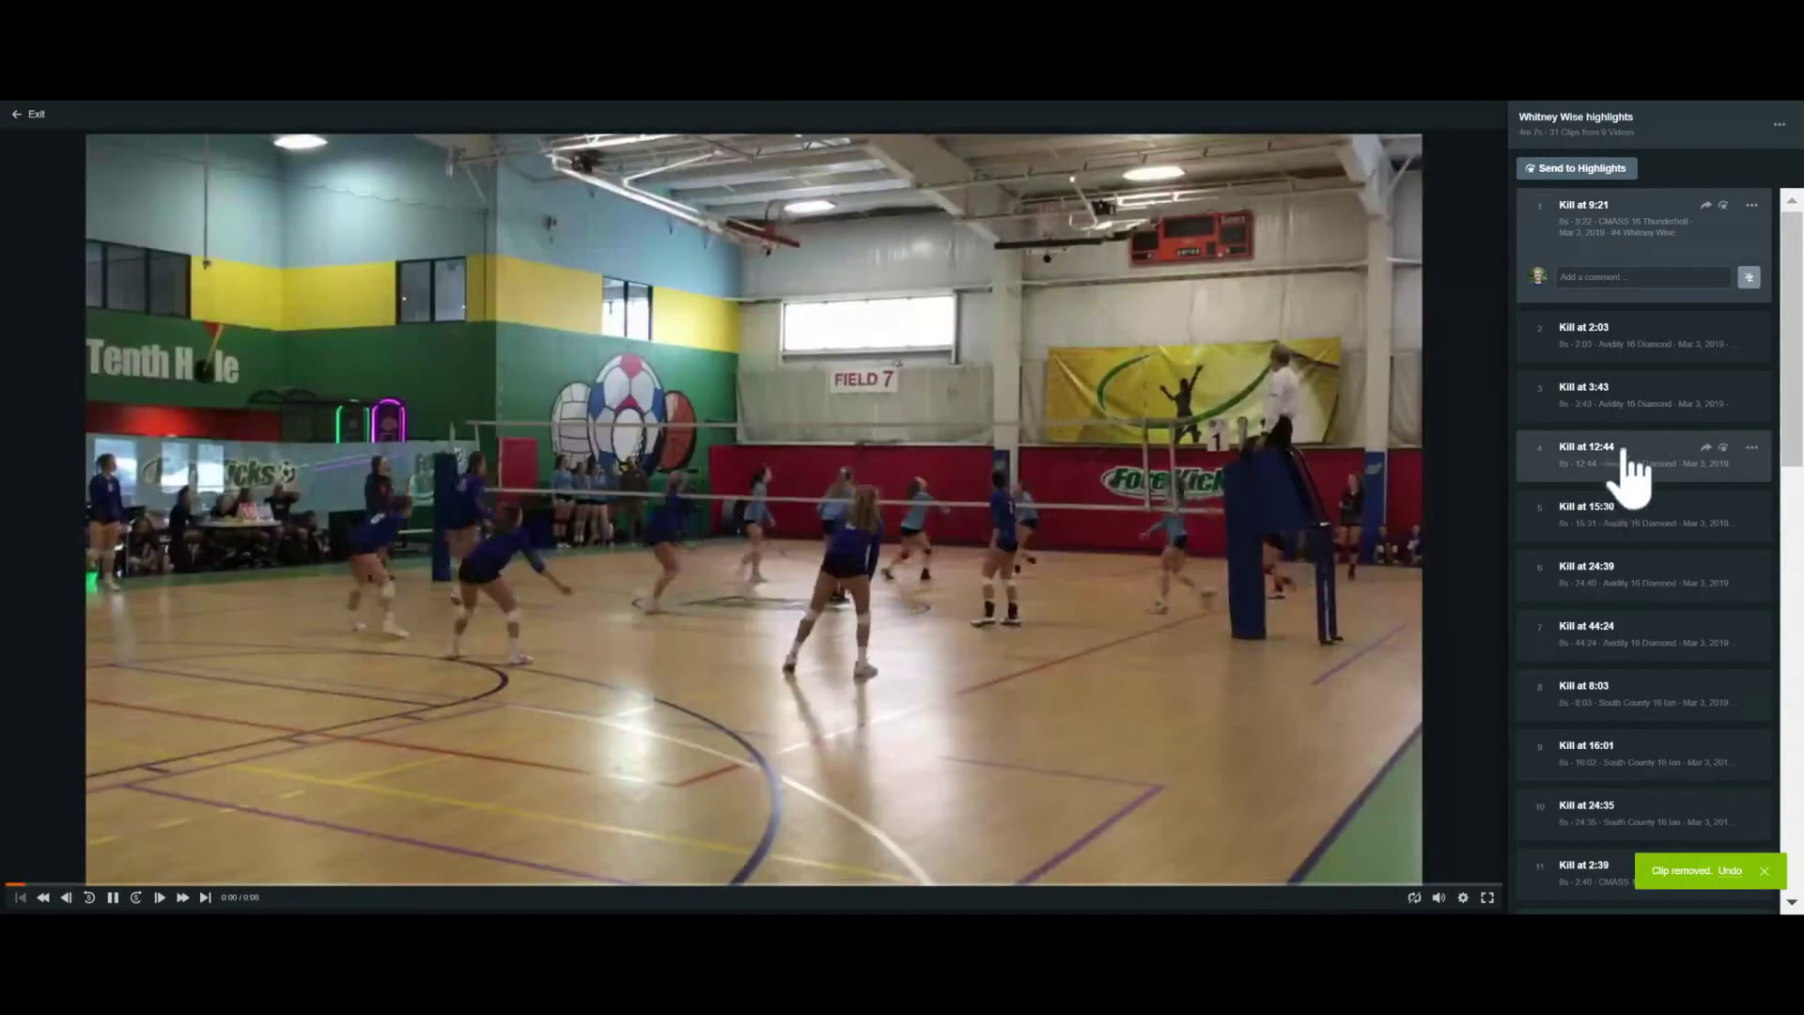
{"action": "left_click_drag", "start_coordinate": [1612, 470], "coordinate": [1623, 414]}
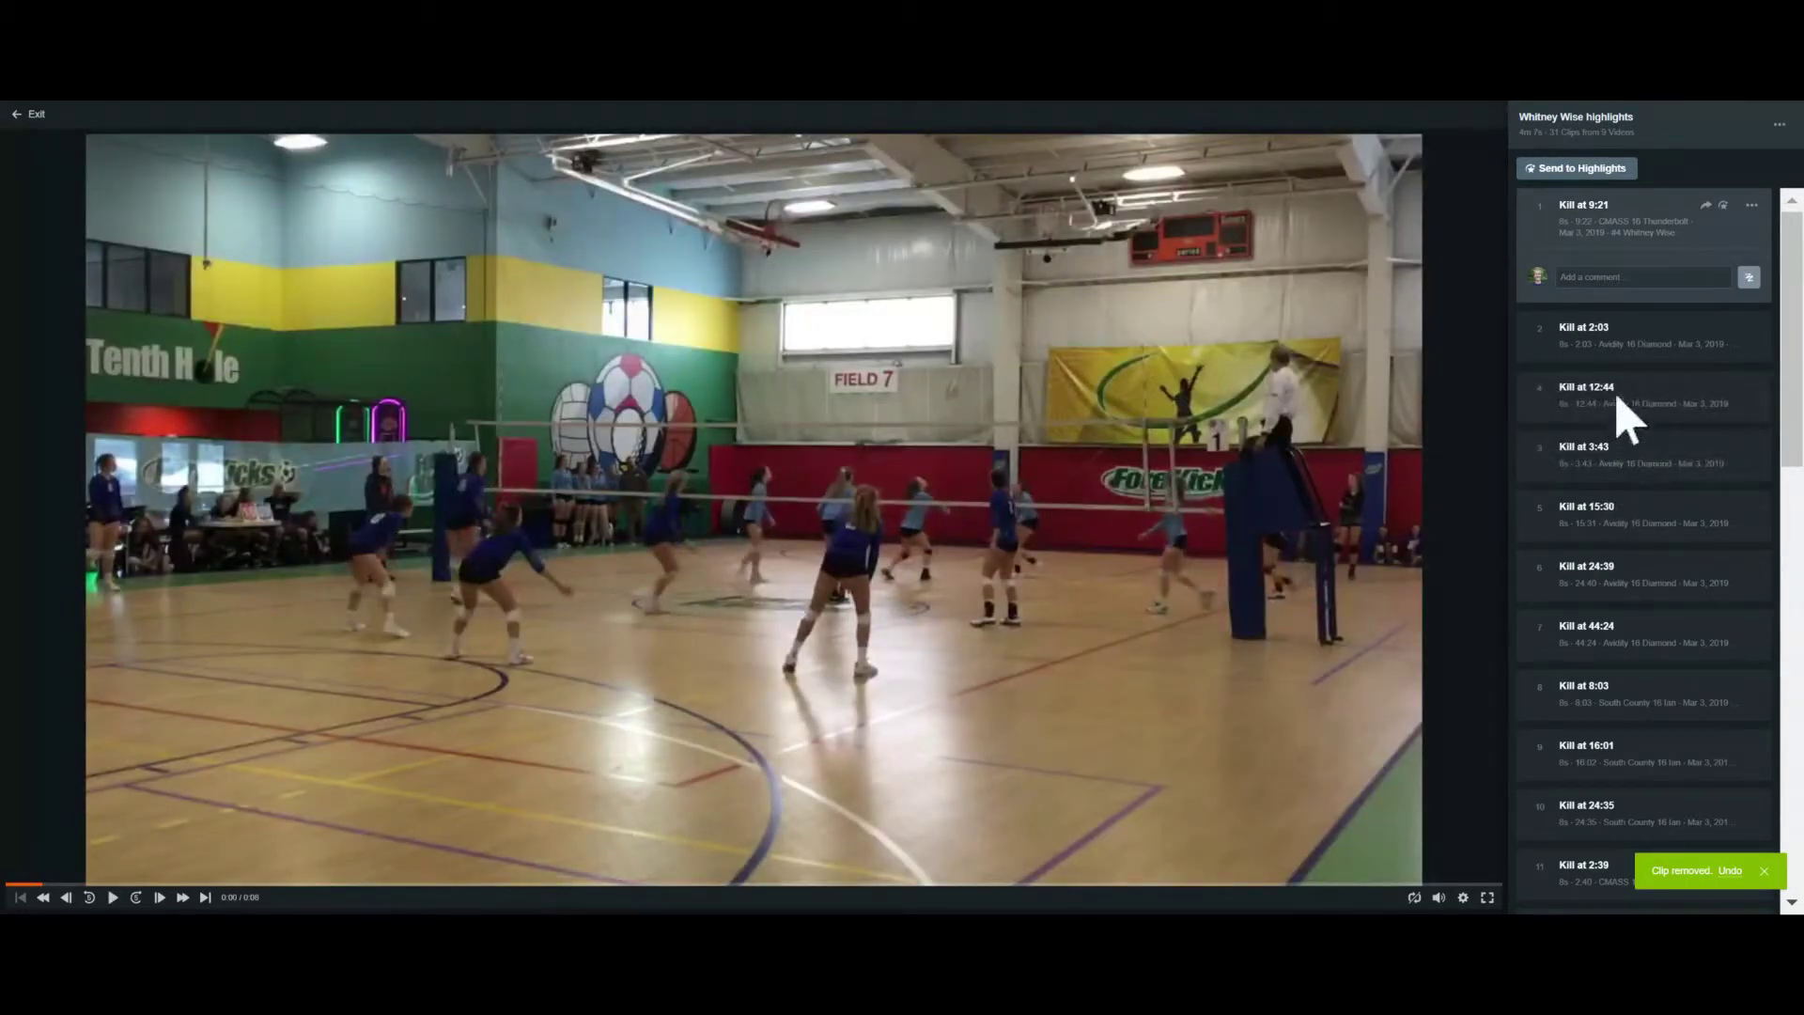
{"action": "left_click", "coordinate": [1623, 413]}
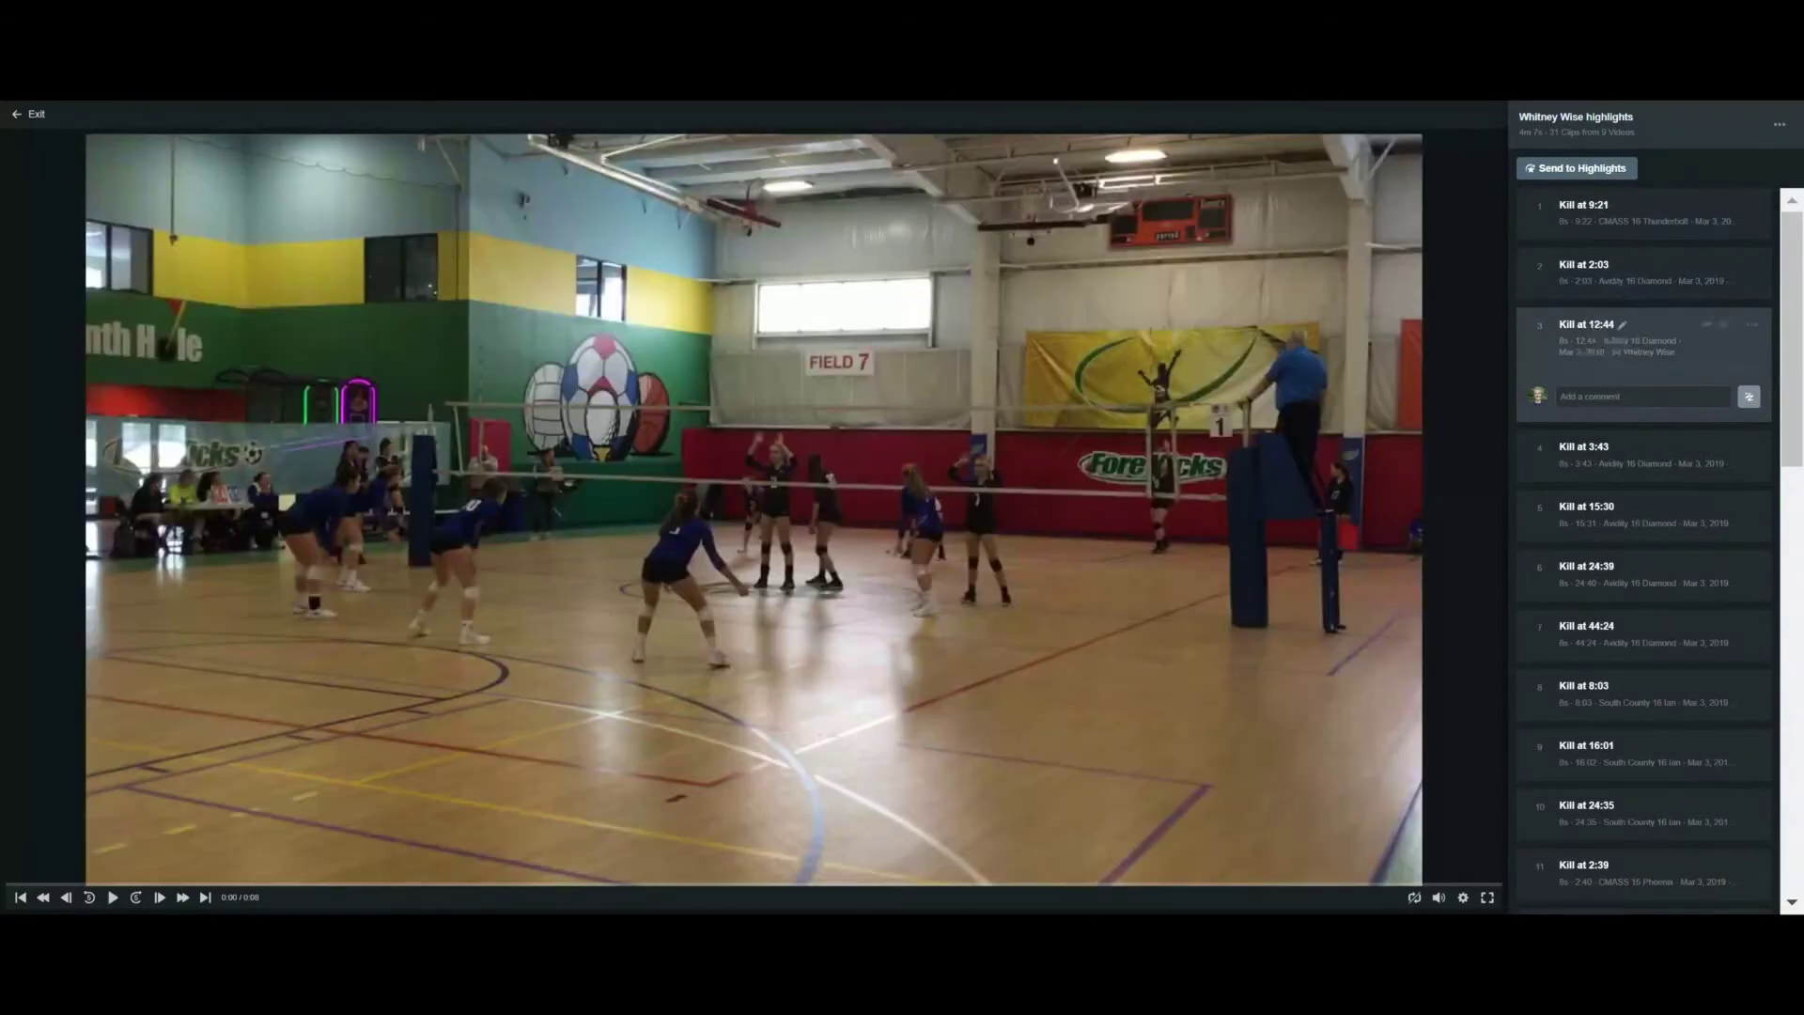
{"action": "left_click_drag", "start_coordinate": [1616, 334], "coordinate": [1607, 194]}
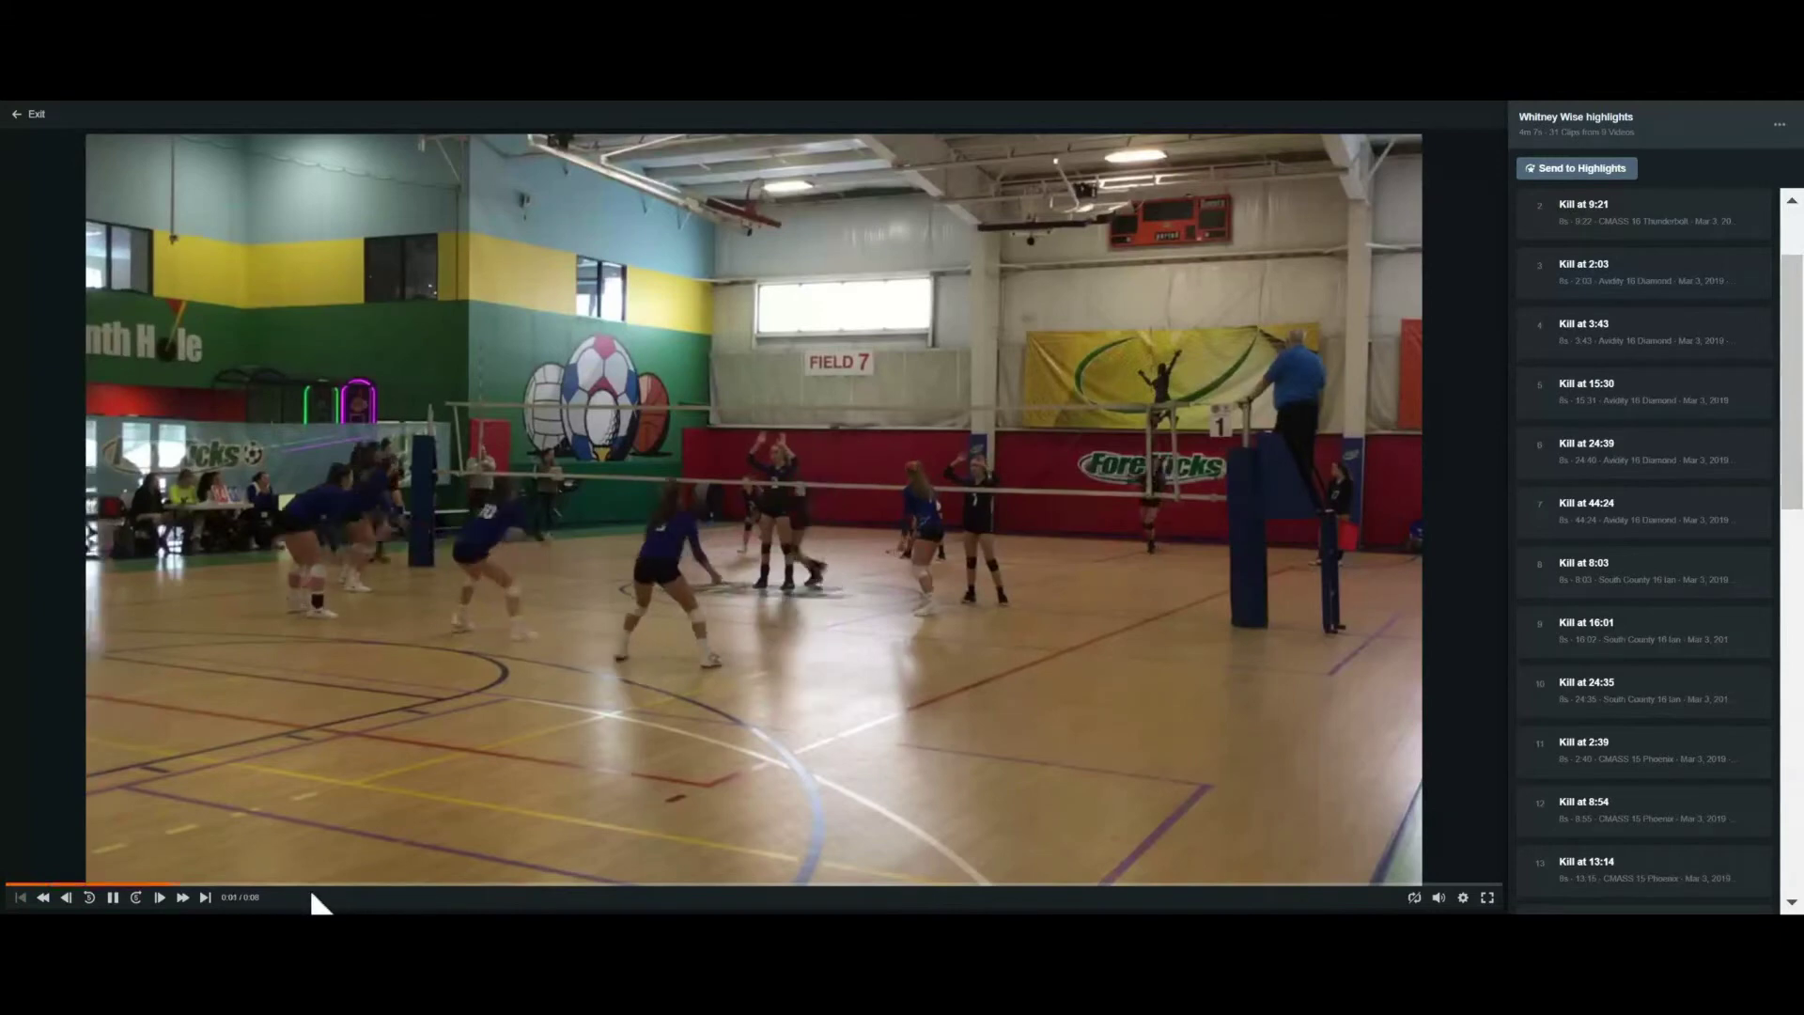
Pause playback, then show the highlights playlist's details and extra actions in the library
{"action": "left_click", "coordinate": [118, 908]}
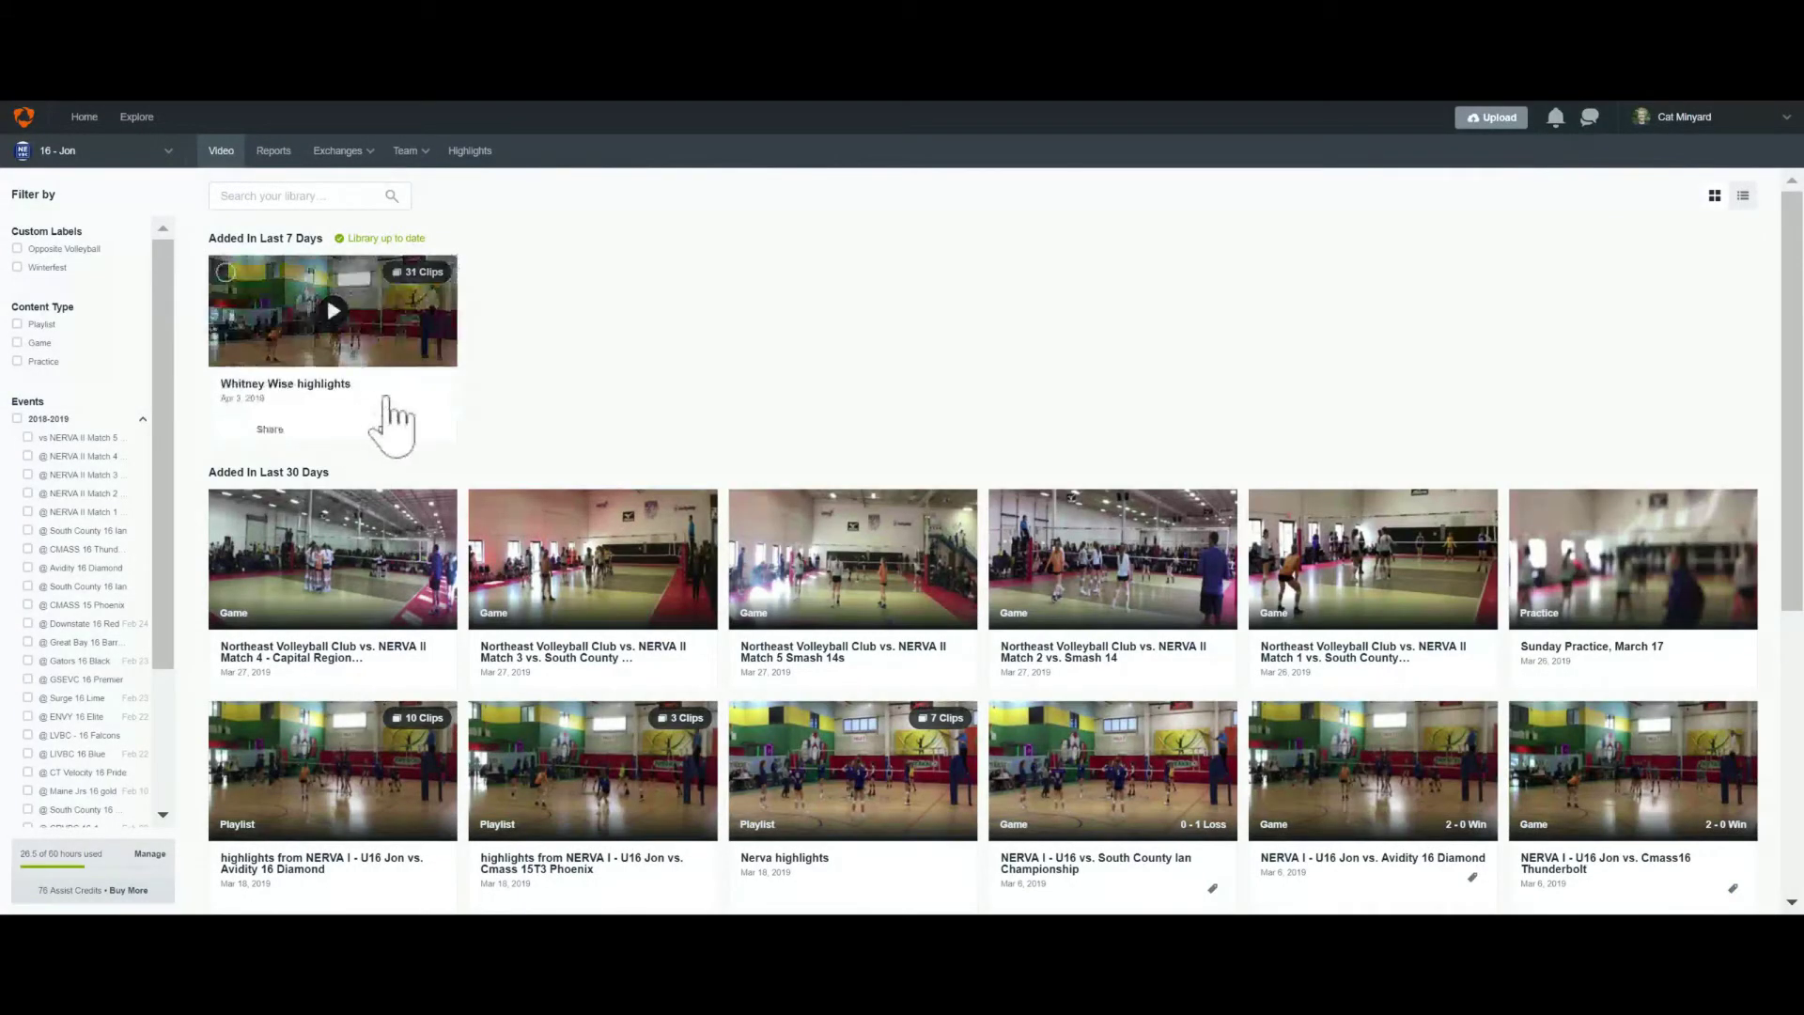
{"action": "mouse_move", "coordinate": [280, 361]}
{"action": "left_click", "coordinate": [393, 429]}
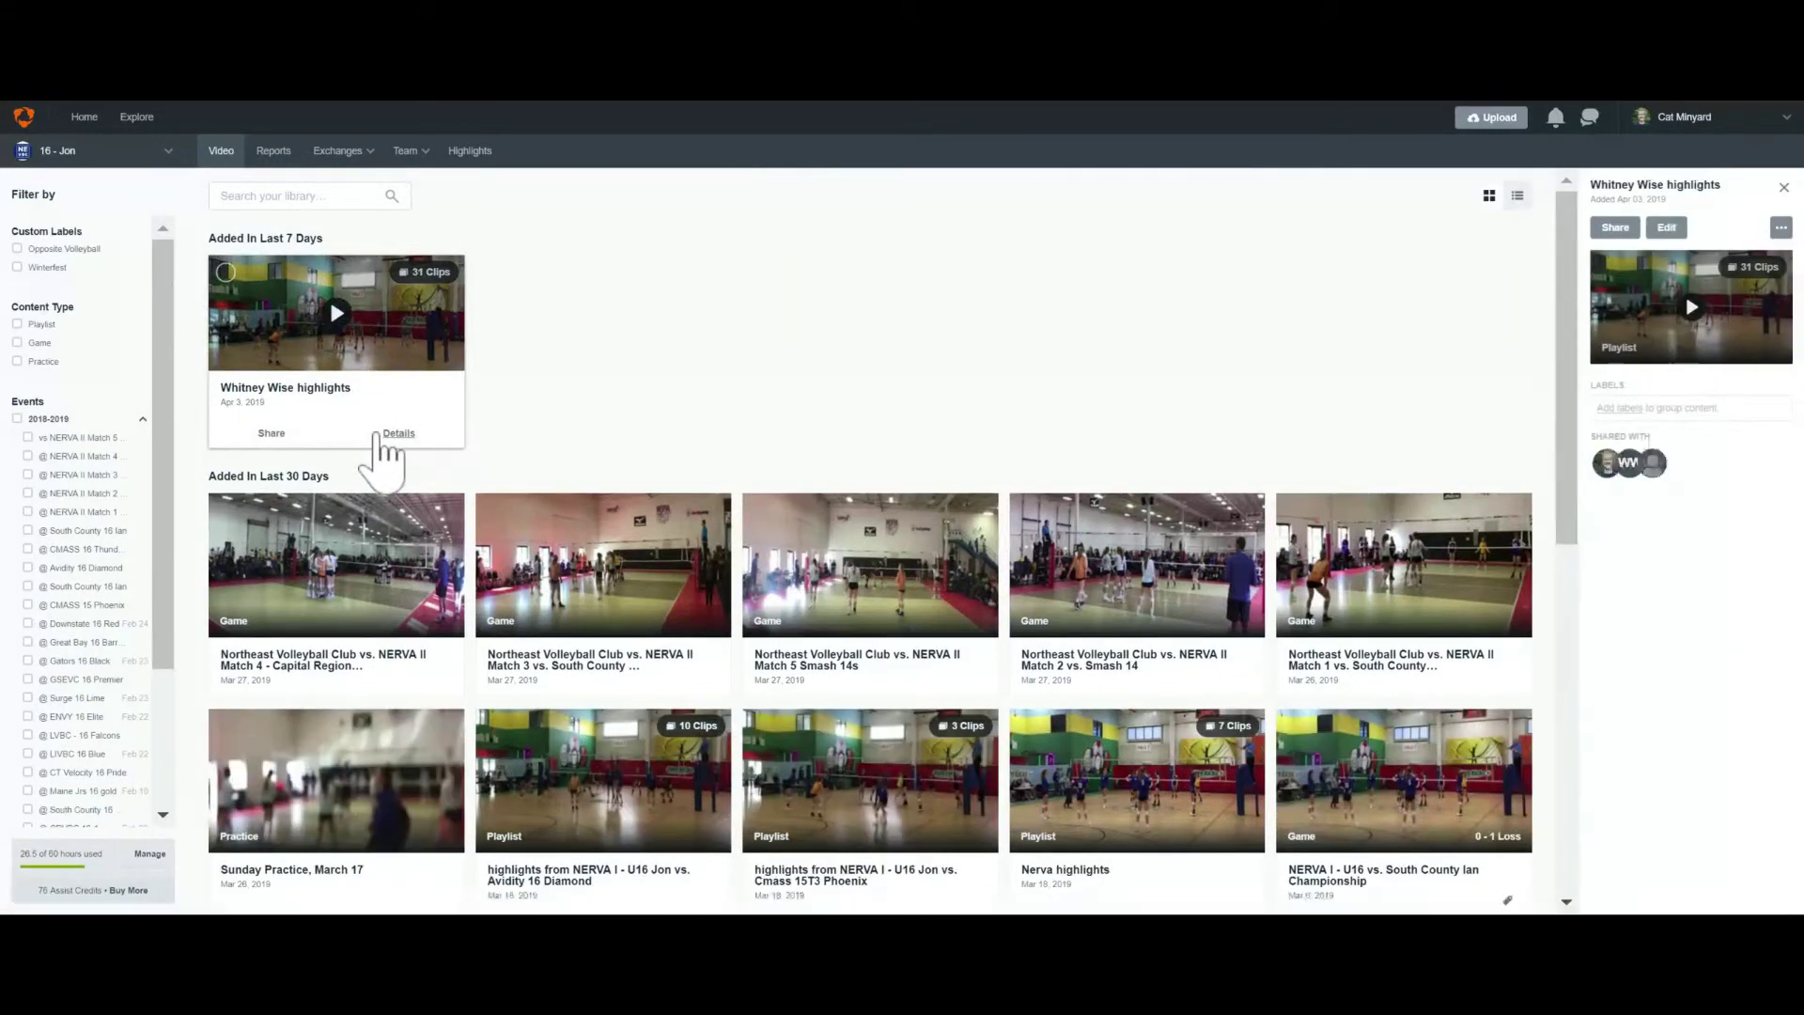
{"action": "left_click", "coordinate": [1783, 231]}
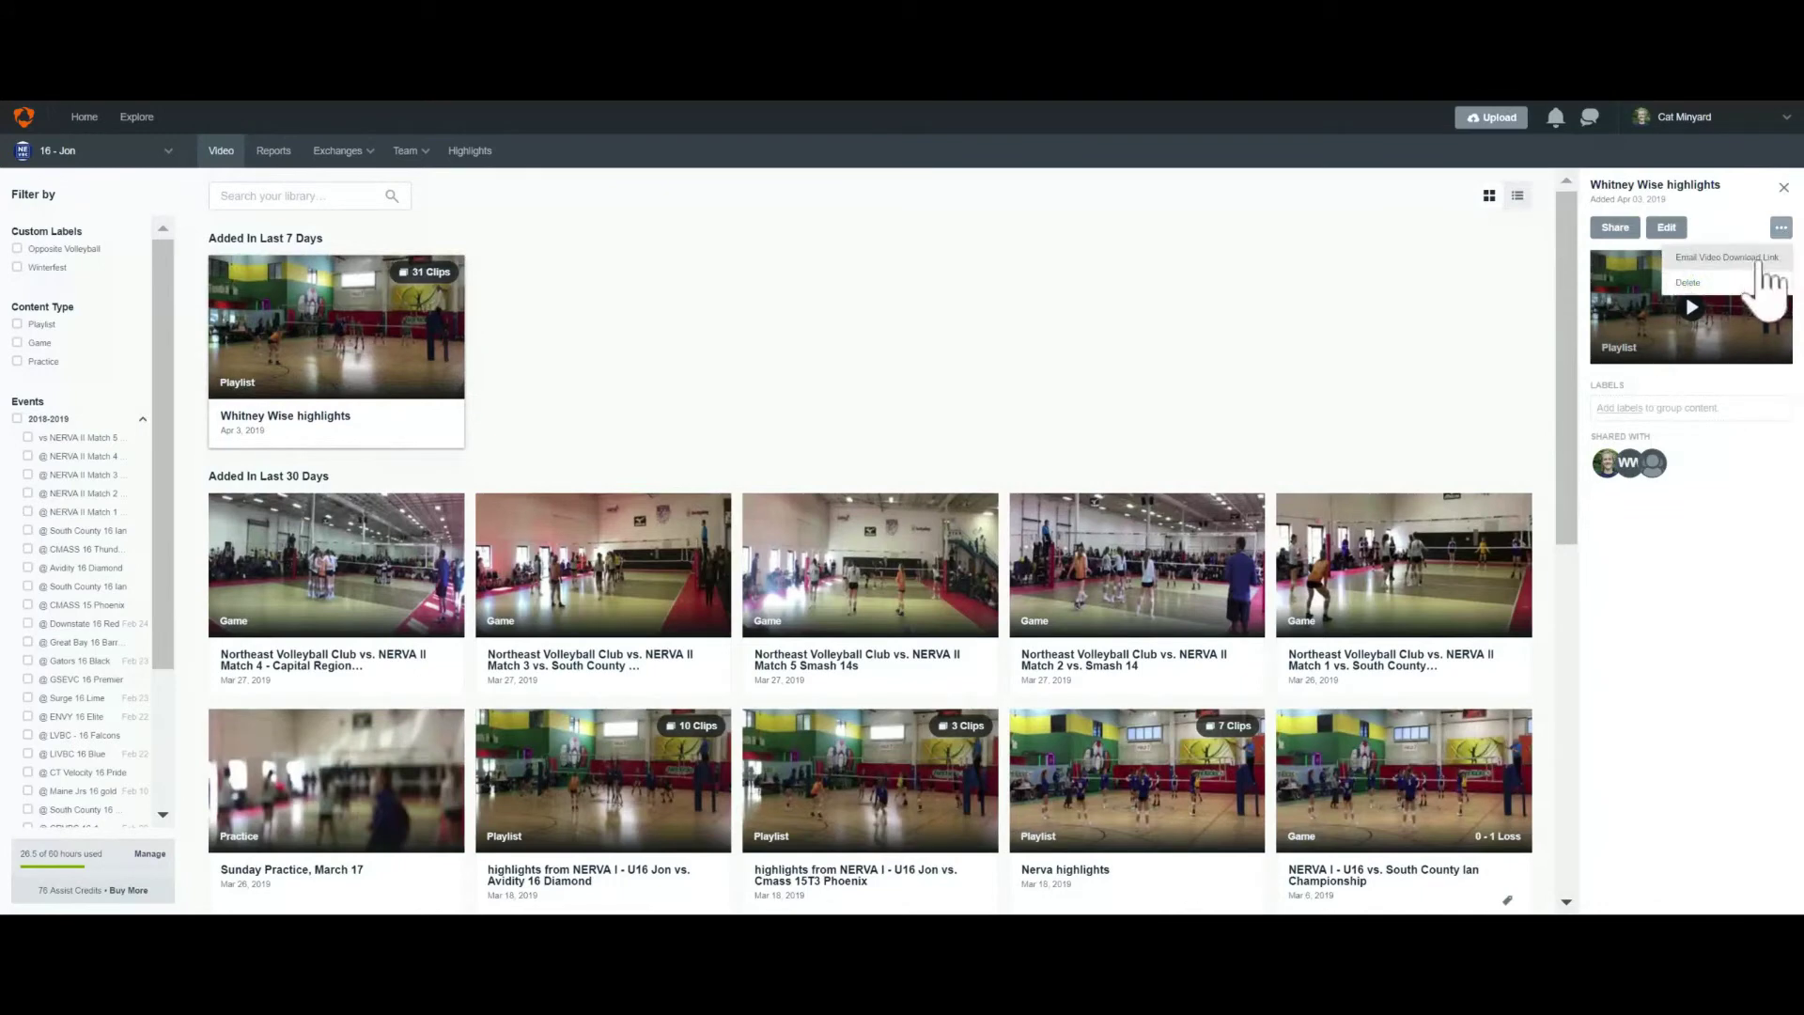
Request an emailed download link for the playlist as a single video with all clips
{"action": "left_click", "coordinate": [1767, 259]}
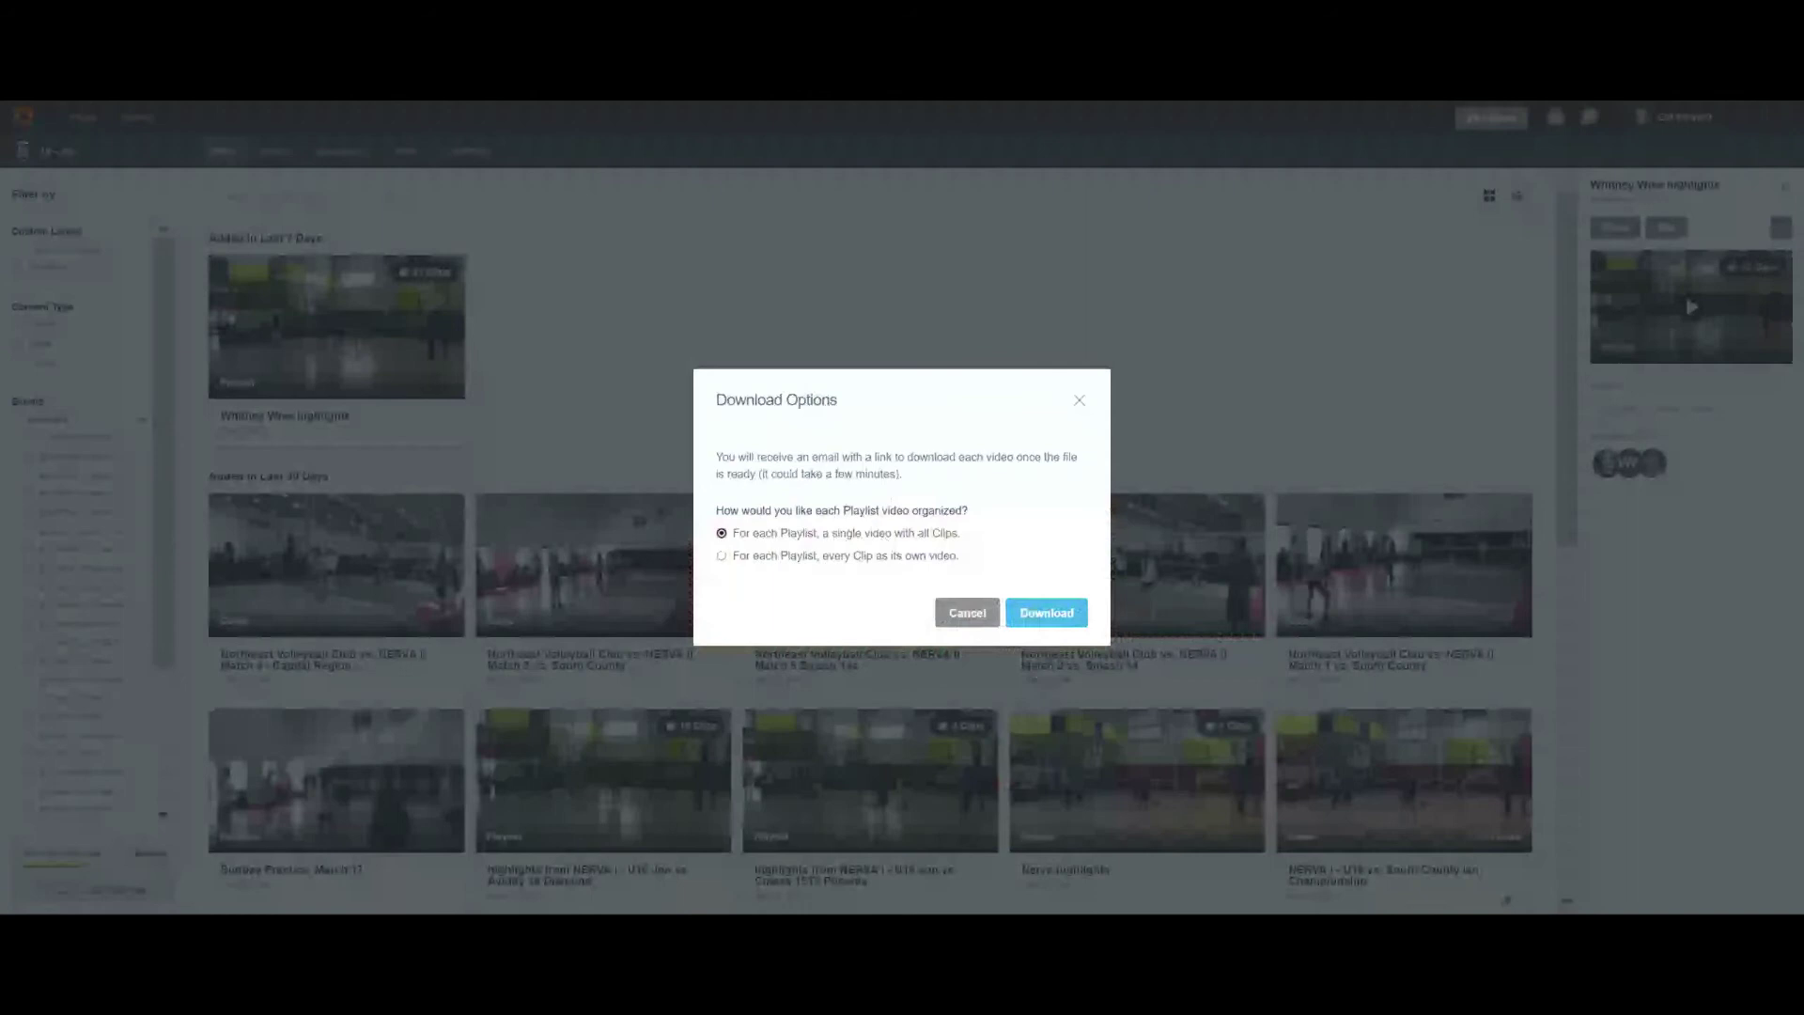
{"action": "left_click", "coordinate": [1034, 618]}
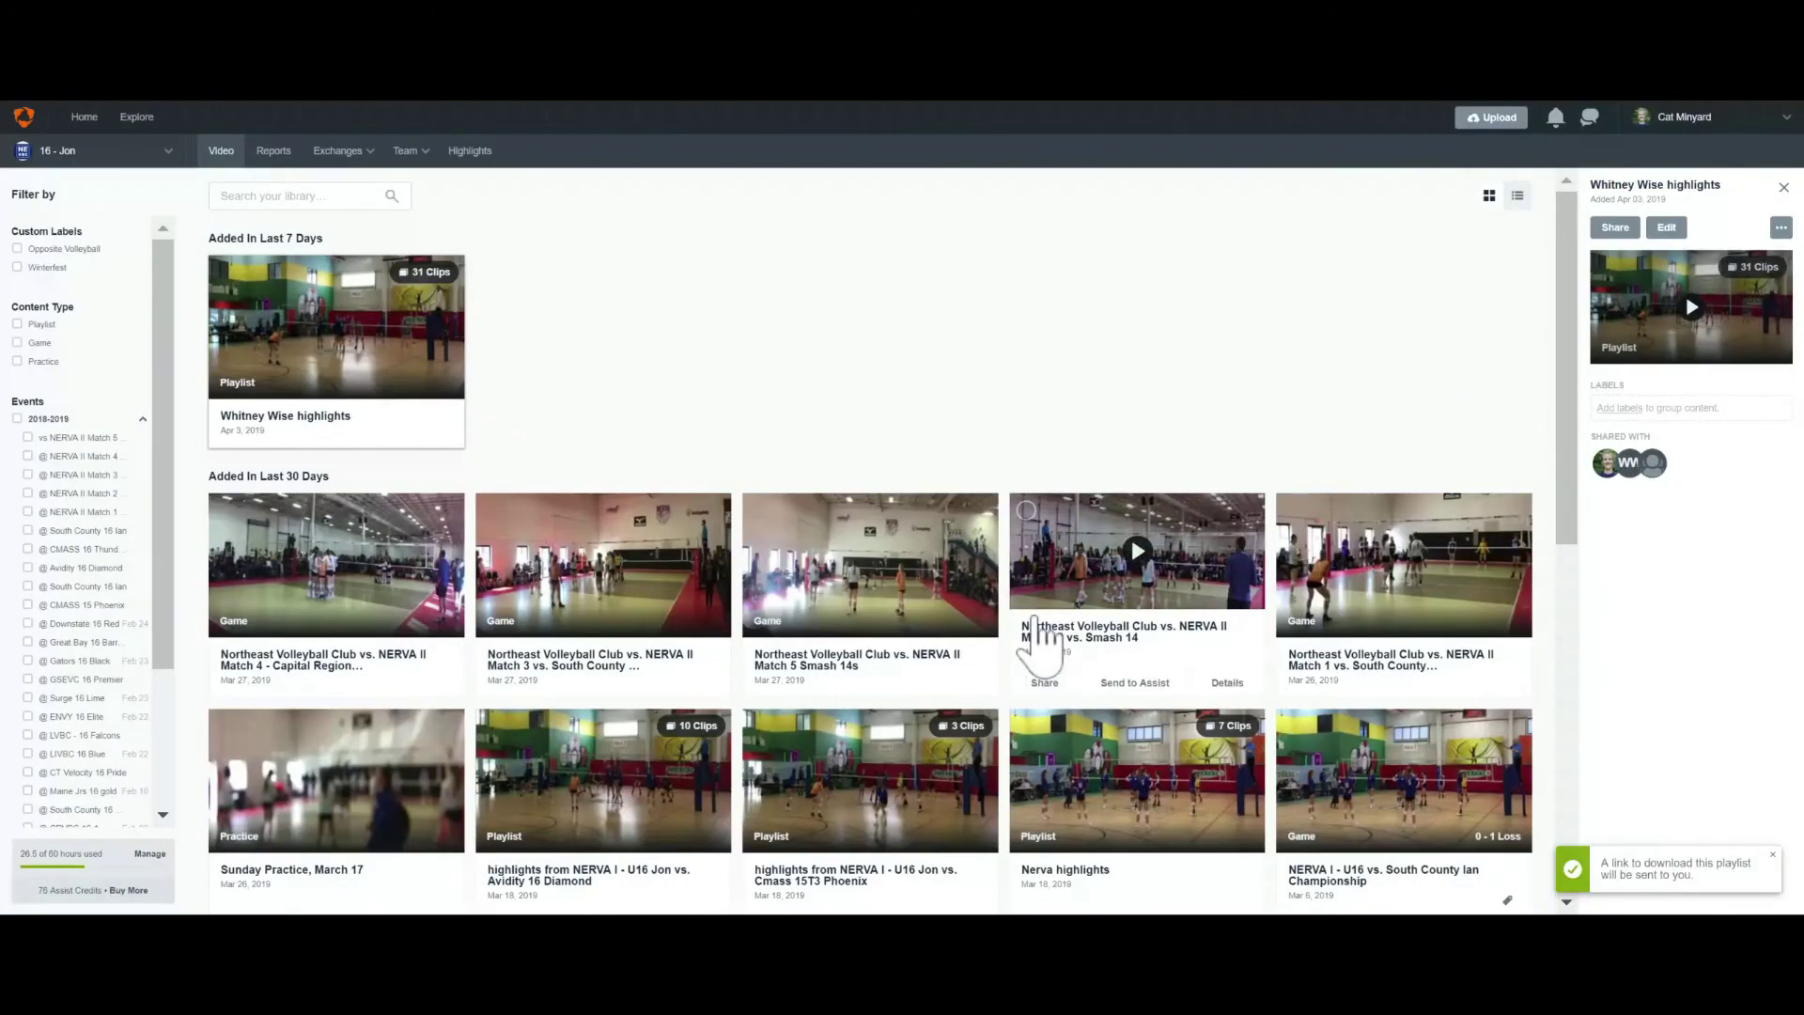